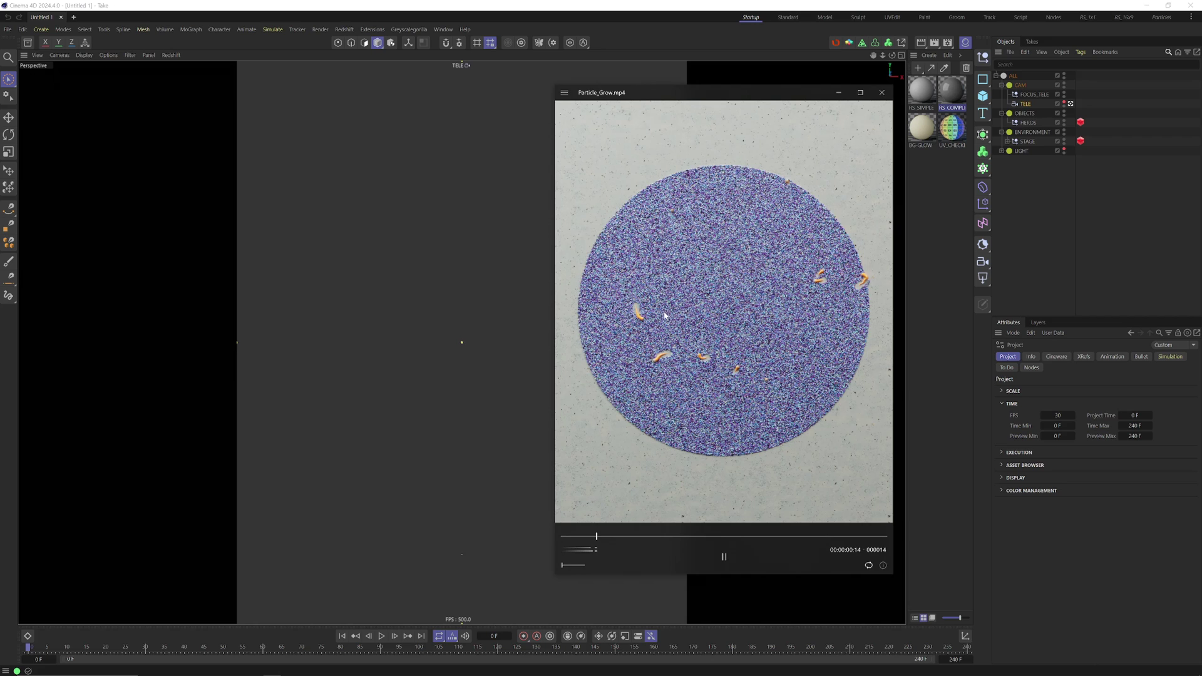
Close the Particle_Grow.mp4 reference video, switch to the Particles layout and add a Basic Emitter shown in the default perspective view
{"action": "left_click", "coordinate": [881, 93]}
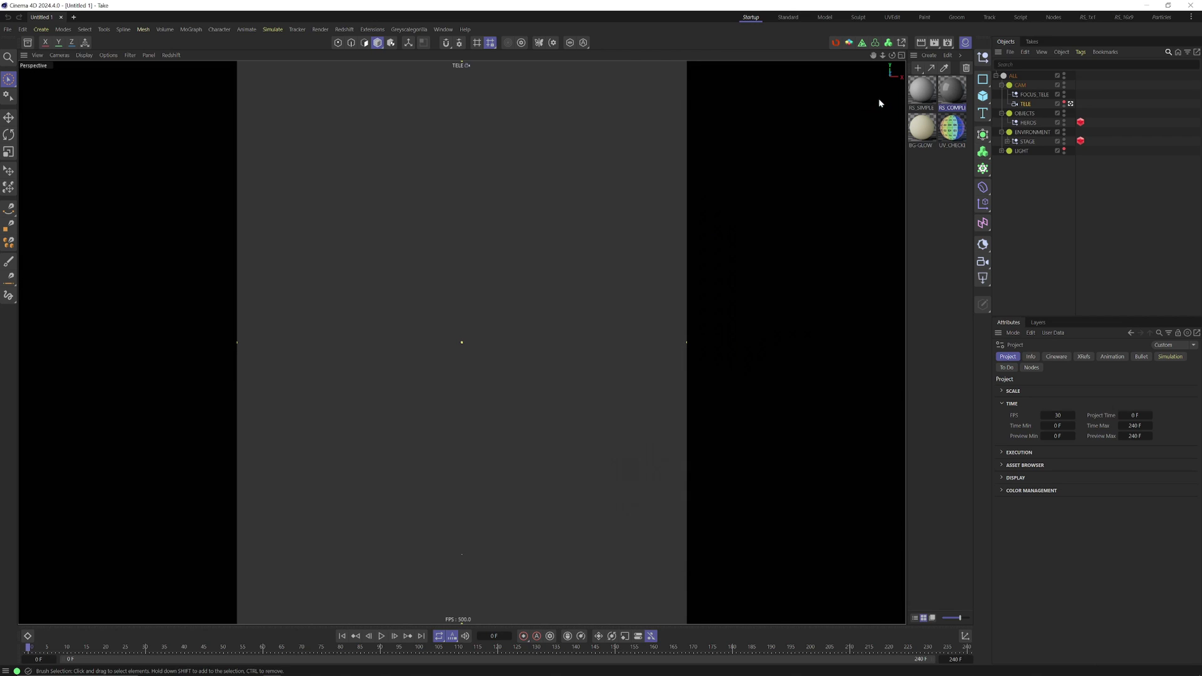
{"action": "left_click", "coordinate": [1161, 17]}
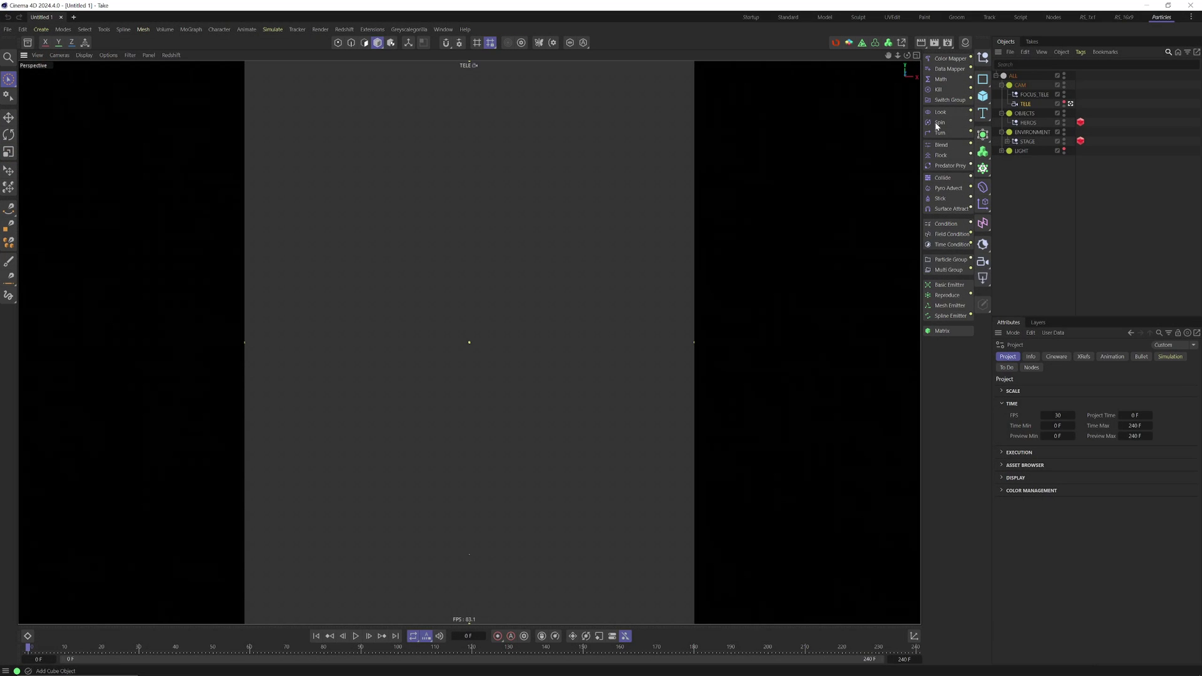
{"action": "left_click", "coordinate": [941, 286]}
{"action": "left_click", "coordinate": [908, 56]}
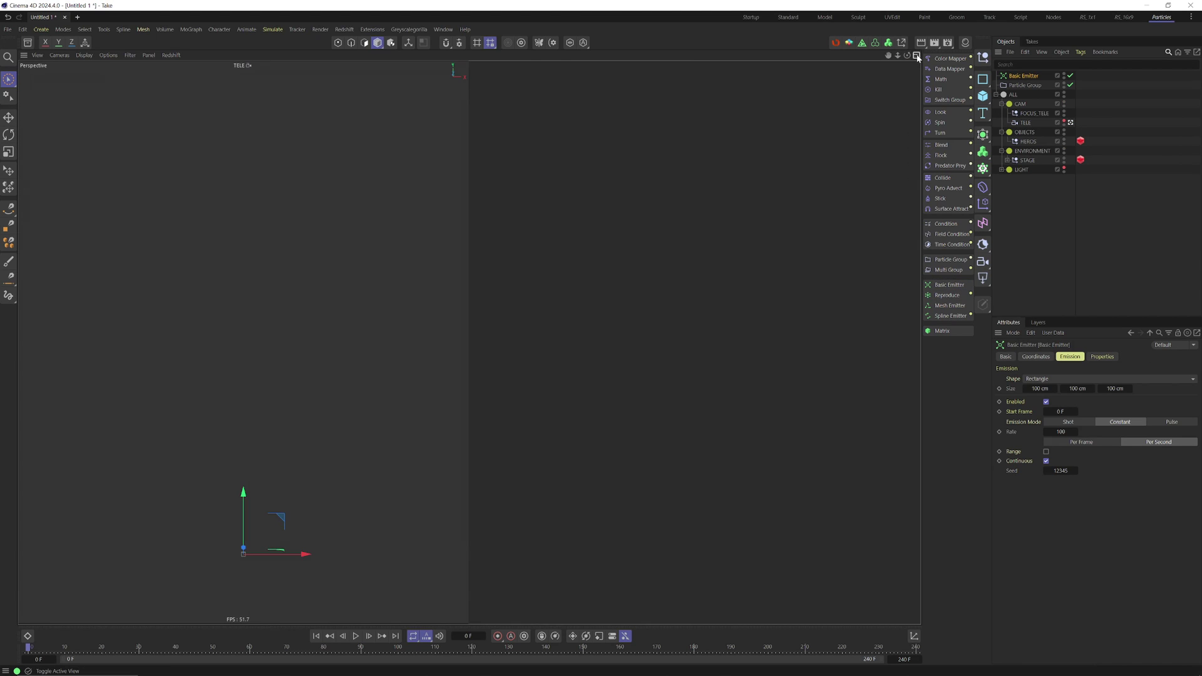
Make the emitter shape a Circle, switch its emission mode to Shot and increase the particle count
{"action": "left_click", "coordinate": [1039, 380]}
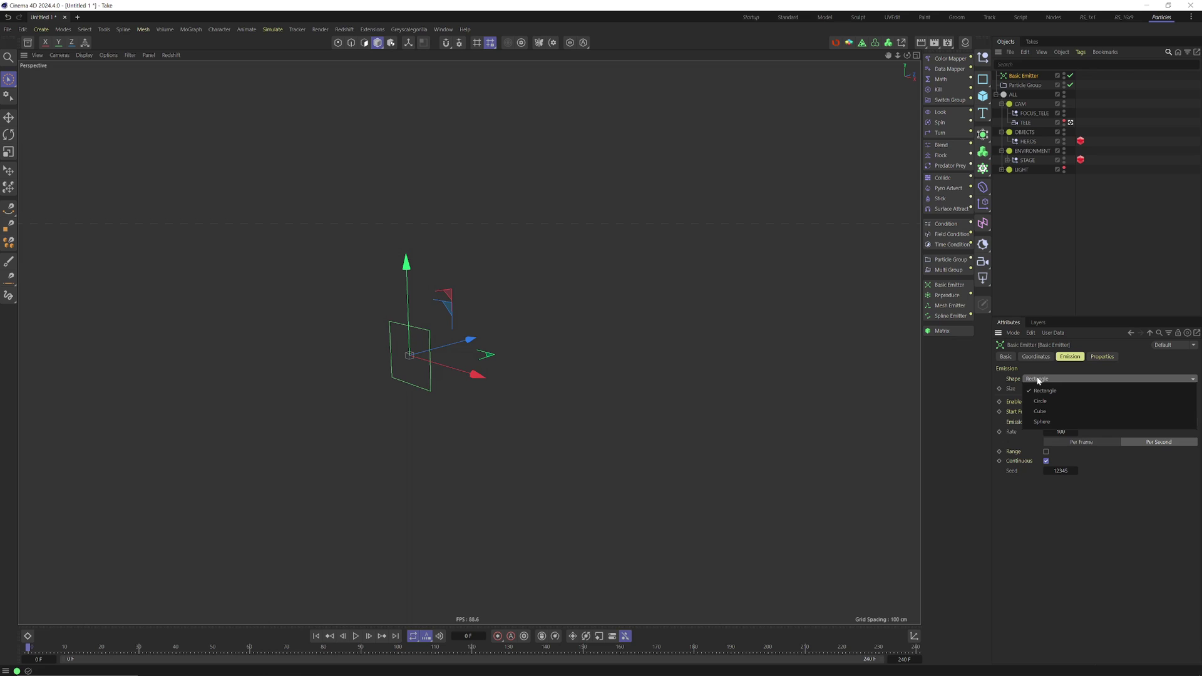
{"action": "left_click", "coordinate": [1044, 404]}
{"action": "left_click", "coordinate": [1068, 422]}
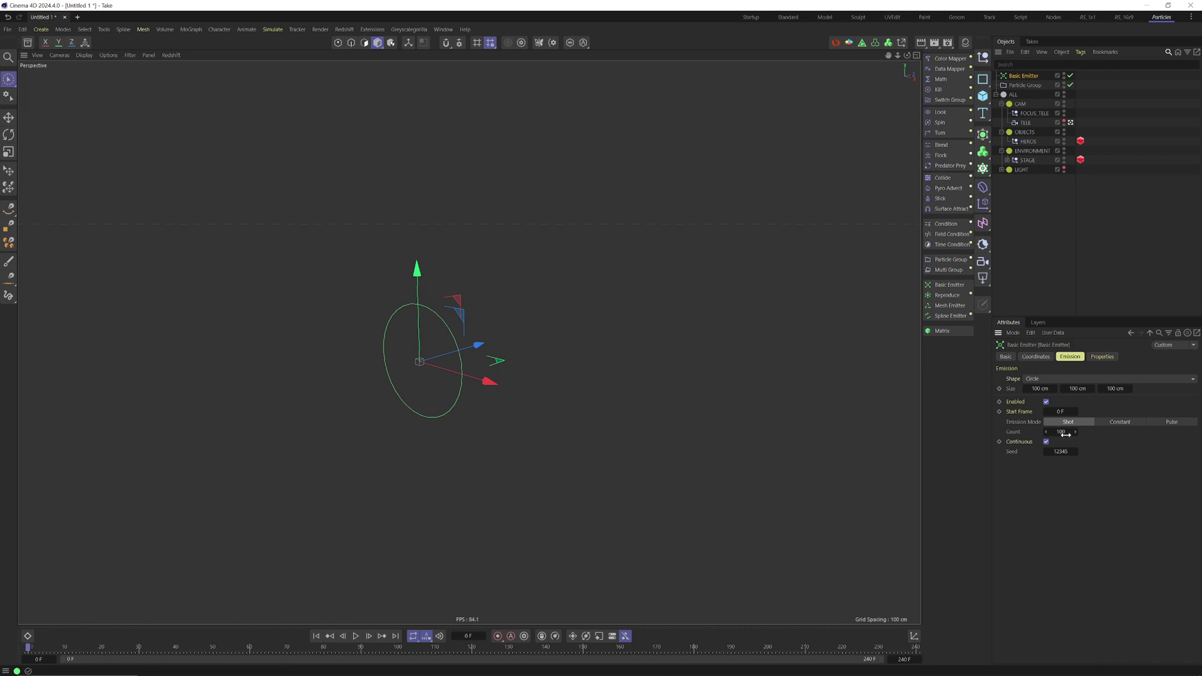
{"action": "left_click", "coordinate": [1060, 431]}
Set the emitter's speed to 0 cm and its colour to Random with a dark-red-to-orange flame gradient preset, and preview the particles
{"action": "left_click", "coordinate": [1102, 356]}
{"action": "left_click", "coordinate": [1012, 520]}
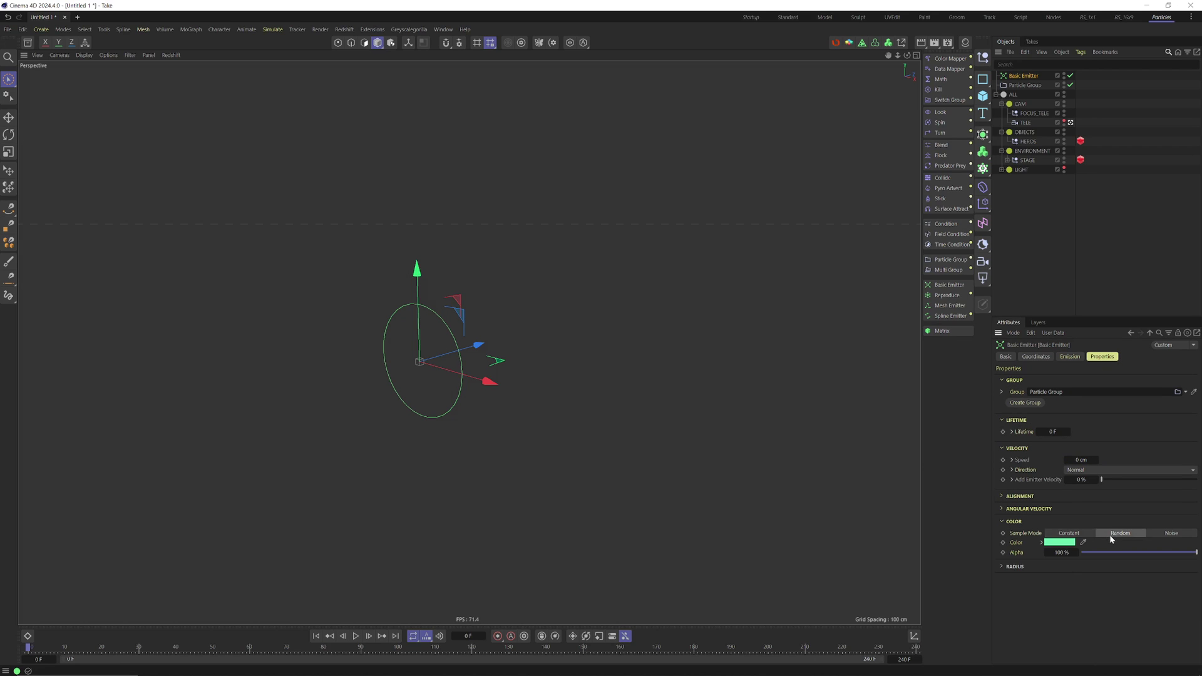
{"action": "left_click", "coordinate": [1064, 569]}
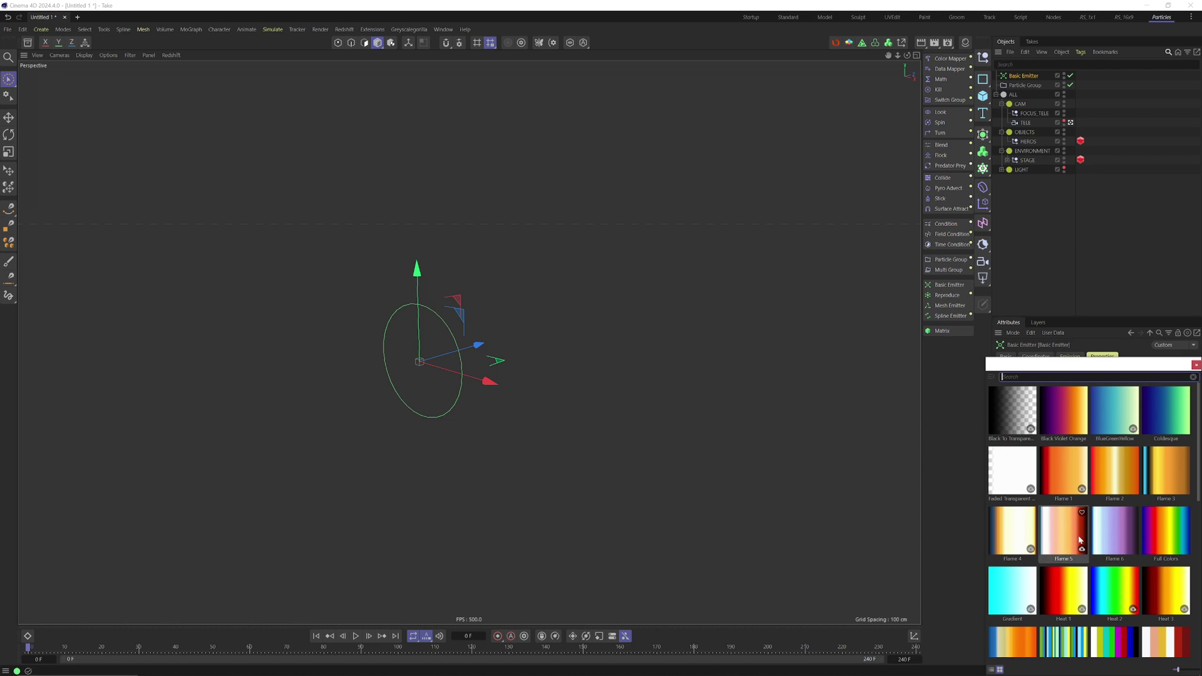
{"action": "scroll", "coordinate": [1112, 540], "scroll_direction": "down", "scroll_amount": 3}
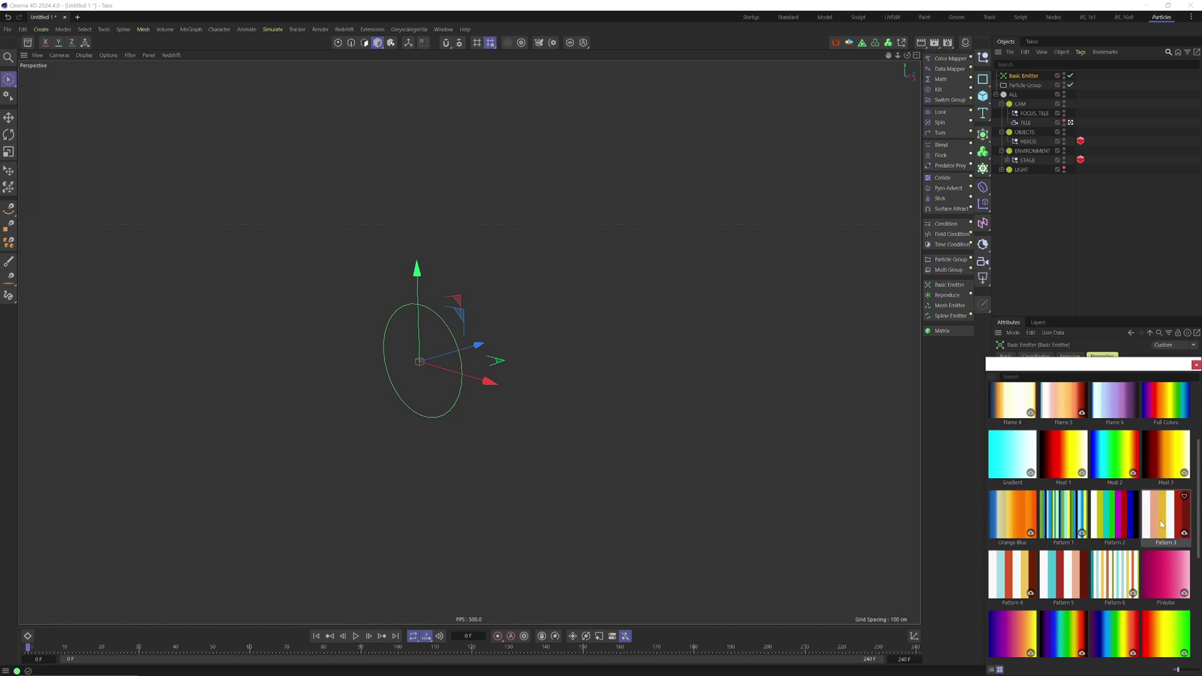
{"action": "double_click", "coordinate": [1066, 452]}
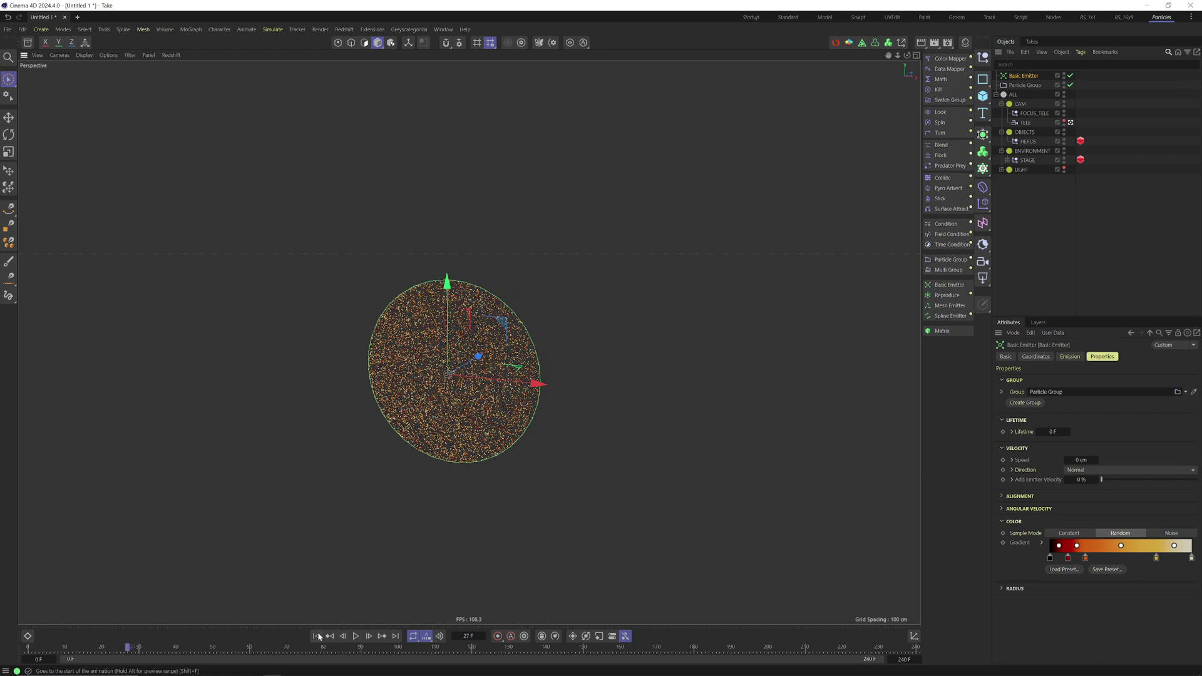
{"action": "left_click", "coordinate": [317, 635]}
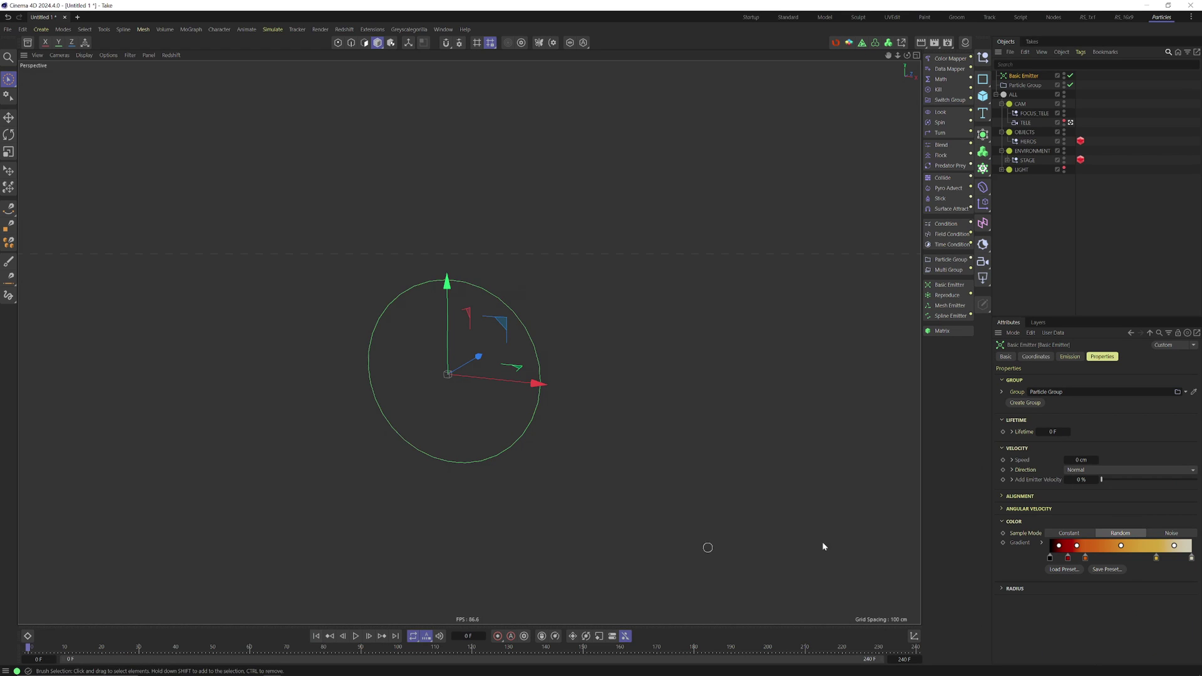
Recolour the black first knot of the emitter's colour gradient to a muted reddish brown with a hue of about 17
{"action": "left_click", "coordinate": [1041, 543]}
{"action": "scroll", "coordinate": [1189, 613], "scroll_direction": "down", "scroll_amount": 2}
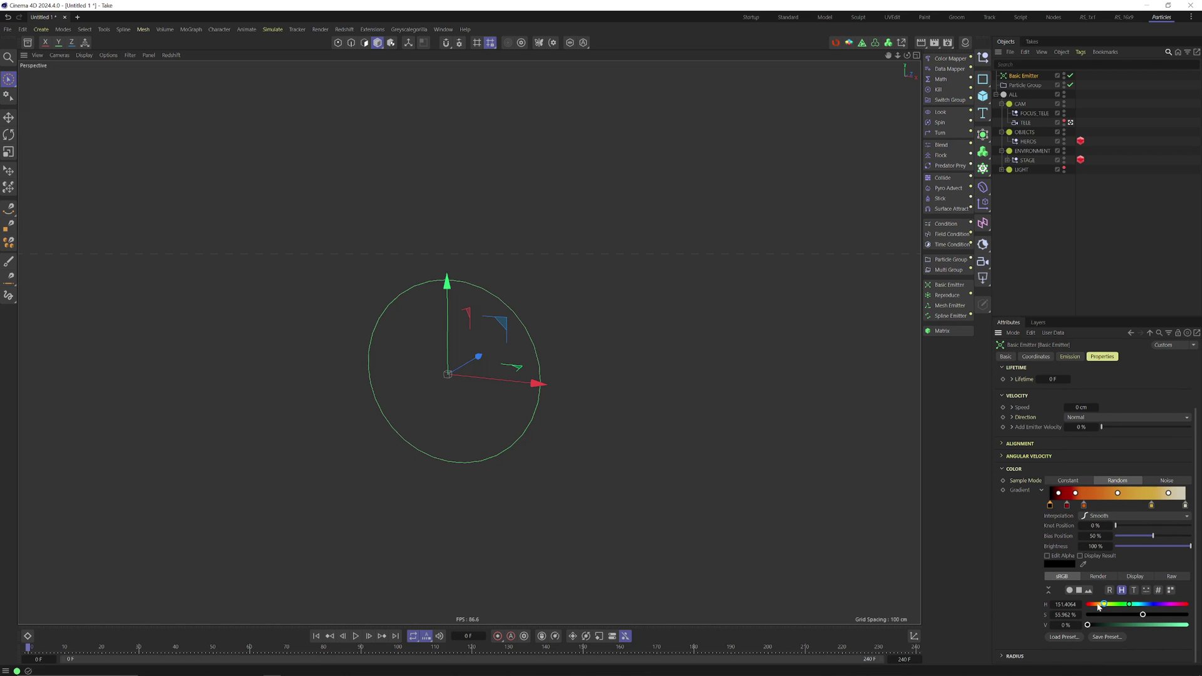
{"action": "left_click_drag", "start_coordinate": [1097, 606], "coordinate": [1092, 606]}
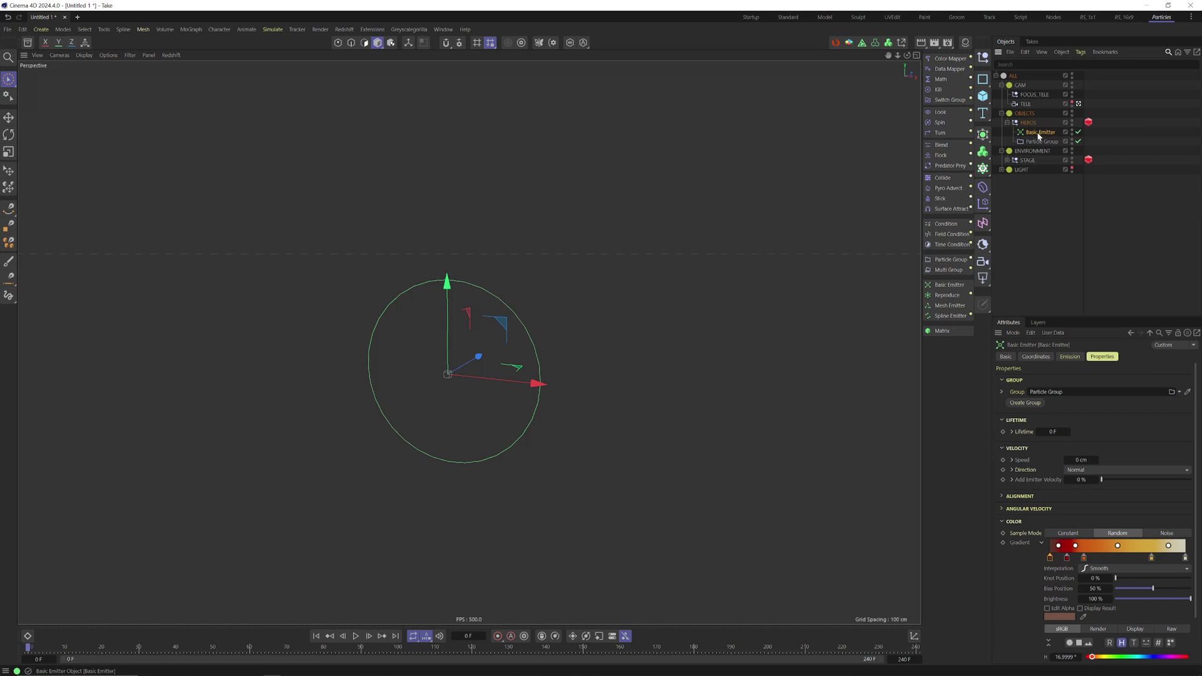
Rename the emitter Prey and its group Prey Group under HEROS, and add a second Basic Emitter named PredEmitter with group Pred Group
{"action": "double_click", "coordinate": [1038, 133]}
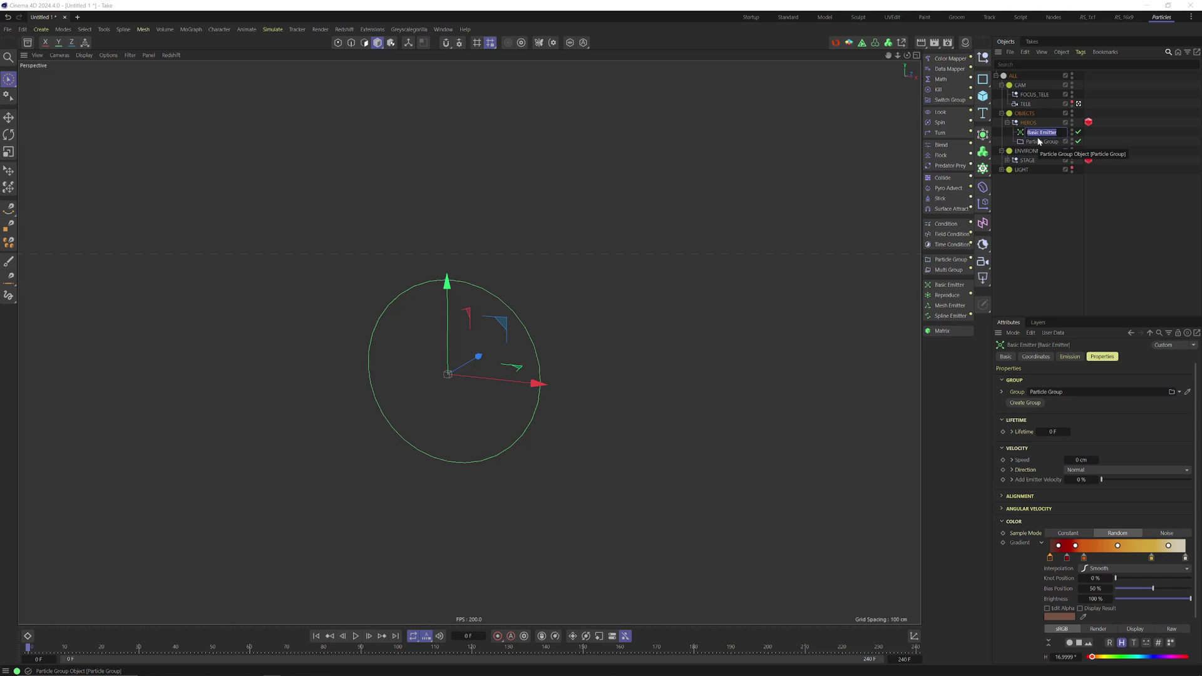
{"action": "type", "text": "Prey"}
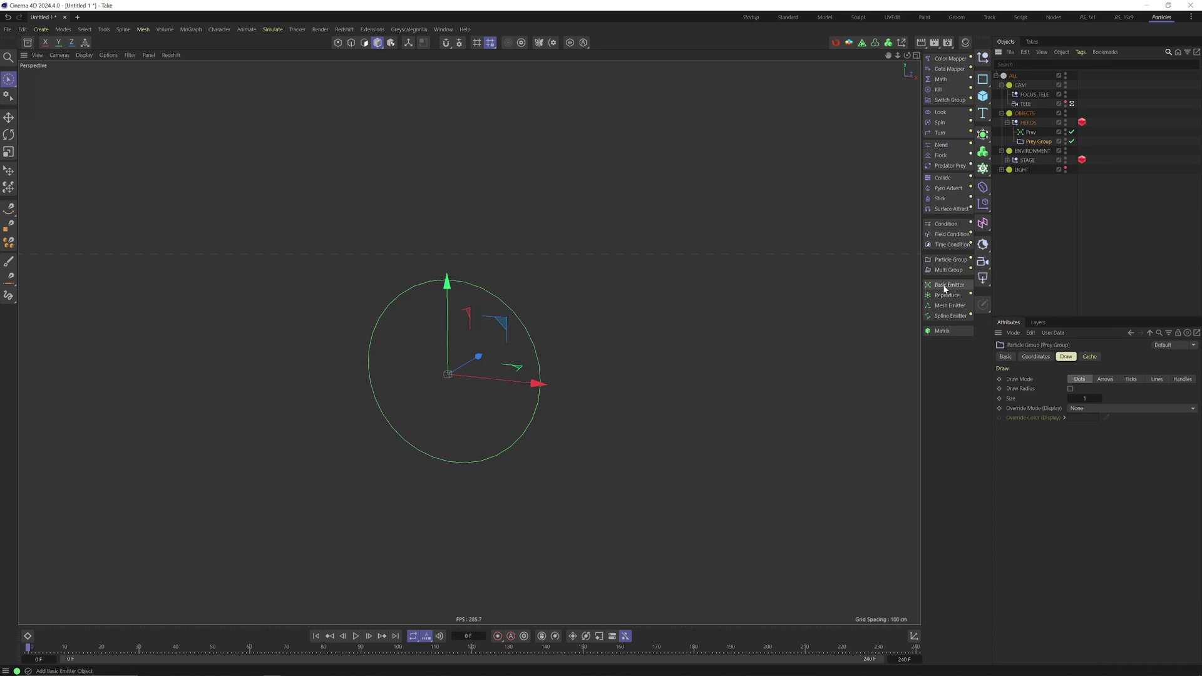
{"action": "left_click", "coordinate": [945, 285]}
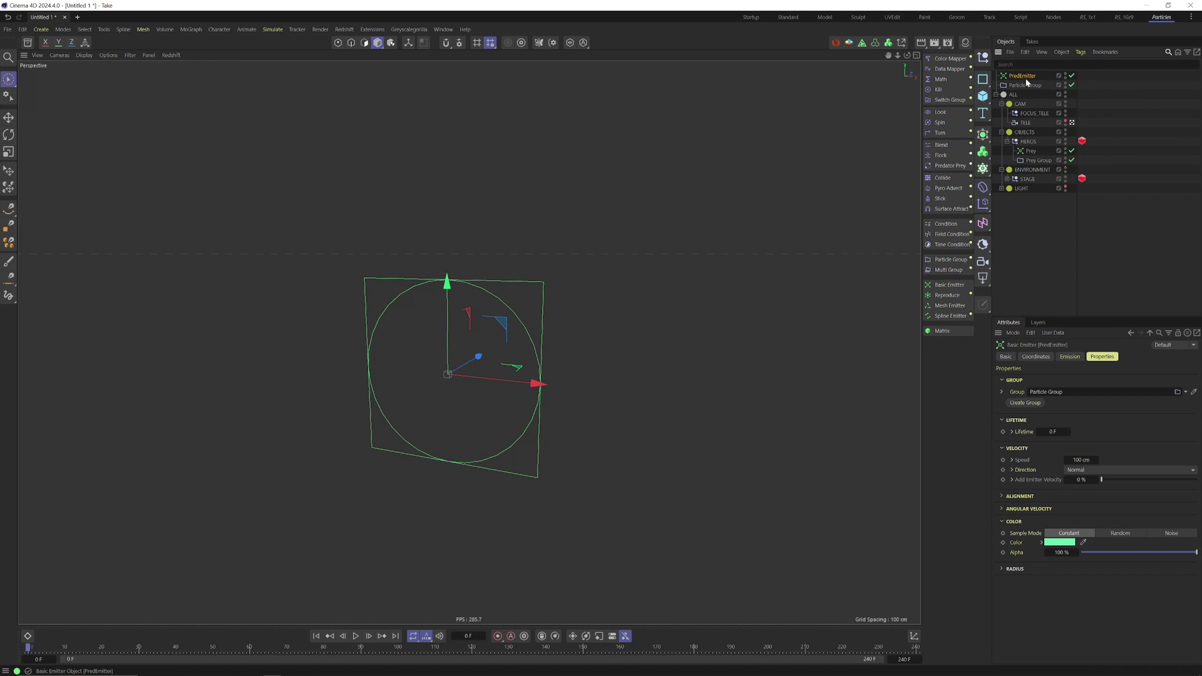
{"action": "left_click", "coordinate": [1018, 85]}
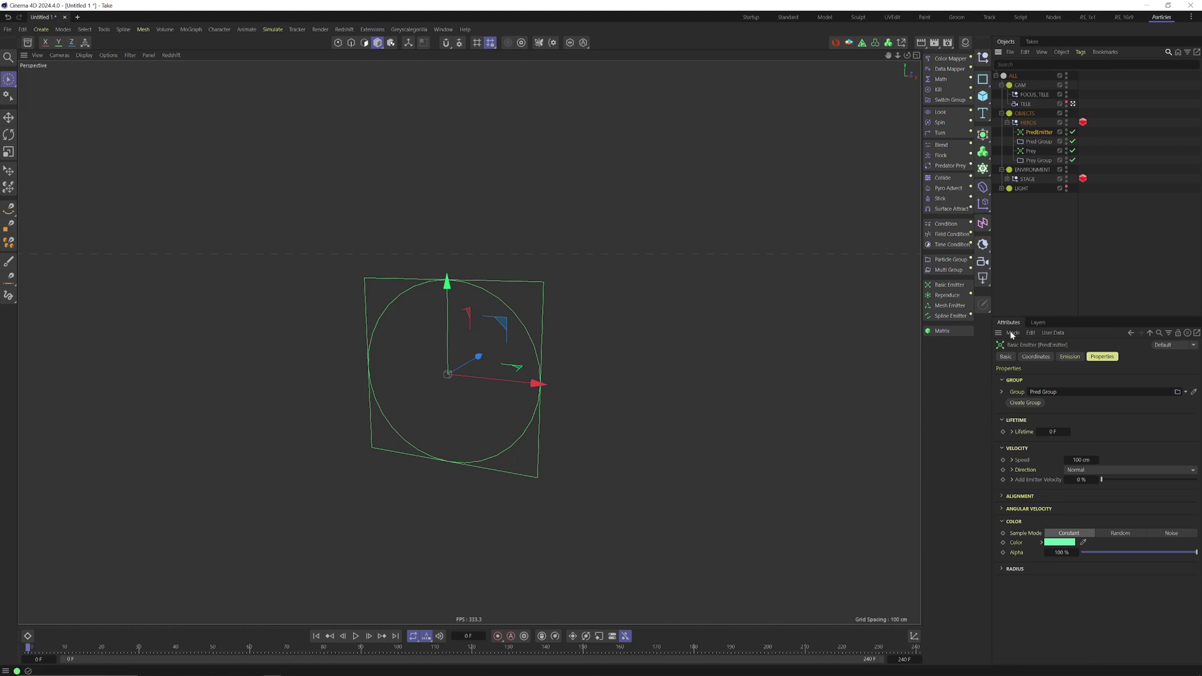
Change the PredEmitter's emission shape to Circle, keeping its size at 100 cm
{"action": "left_click", "coordinate": [1068, 356]}
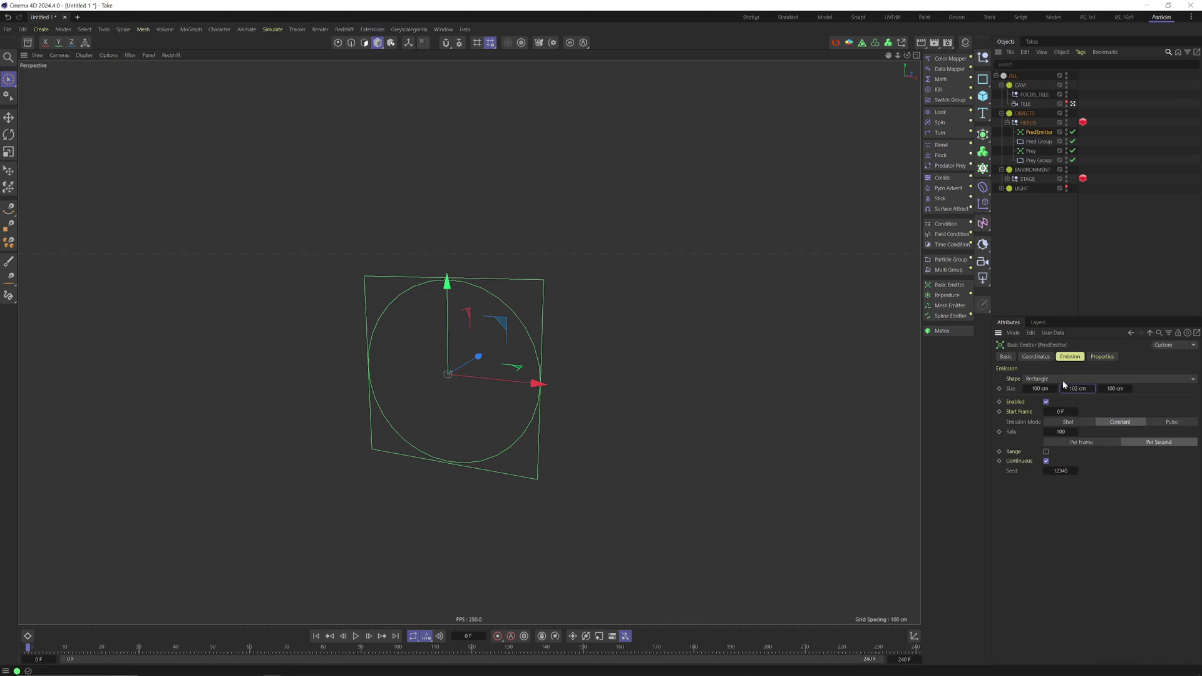
{"action": "left_click", "coordinate": [1062, 380]}
{"action": "left_click", "coordinate": [1063, 400]}
{"action": "left_click", "coordinate": [1077, 388]}
Set the PredEmitter's speed to 0 cm and its constant particle colour to blue-violet
{"action": "left_click", "coordinate": [1101, 356]}
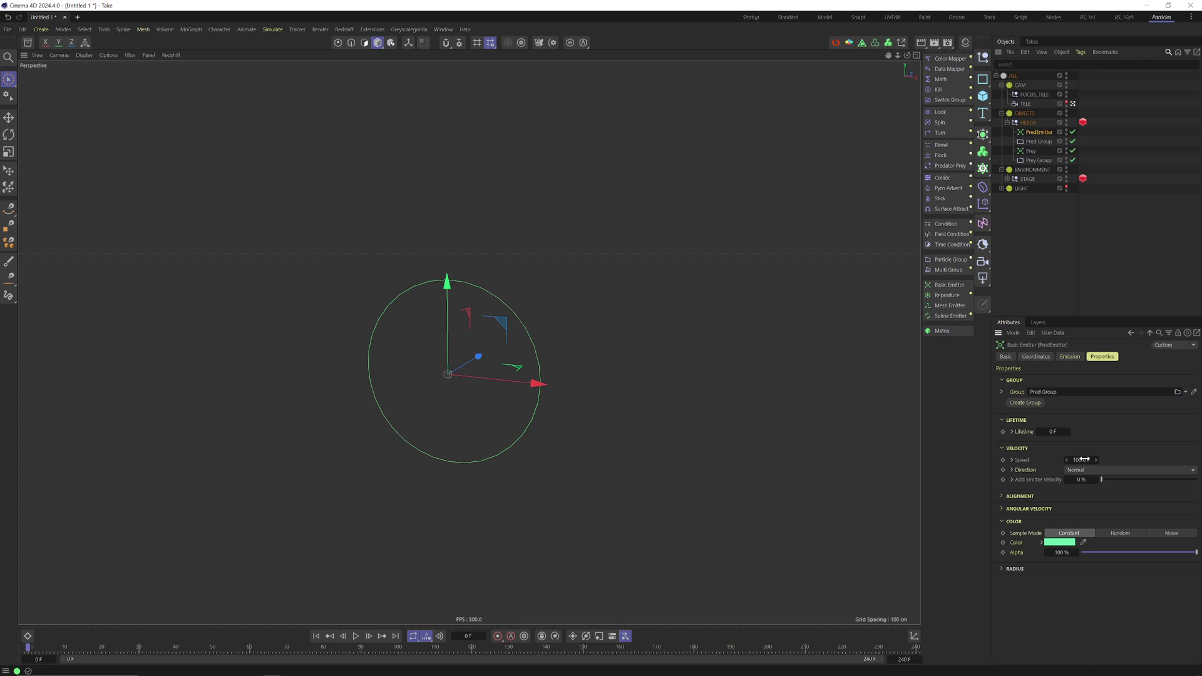
{"action": "left_click", "coordinate": [1084, 459]}
{"action": "type", "text": "0"}
{"action": "key", "text": "Return"}
{"action": "left_click", "coordinate": [1064, 542]}
{"action": "left_click_drag", "start_coordinate": [1095, 644], "coordinate": [1144, 654]}
{"action": "left_click", "coordinate": [1152, 552]}
Switch the PredEmitter to Shot emission, adjust its particle count and play the simulation
{"action": "left_click", "coordinate": [1070, 356]}
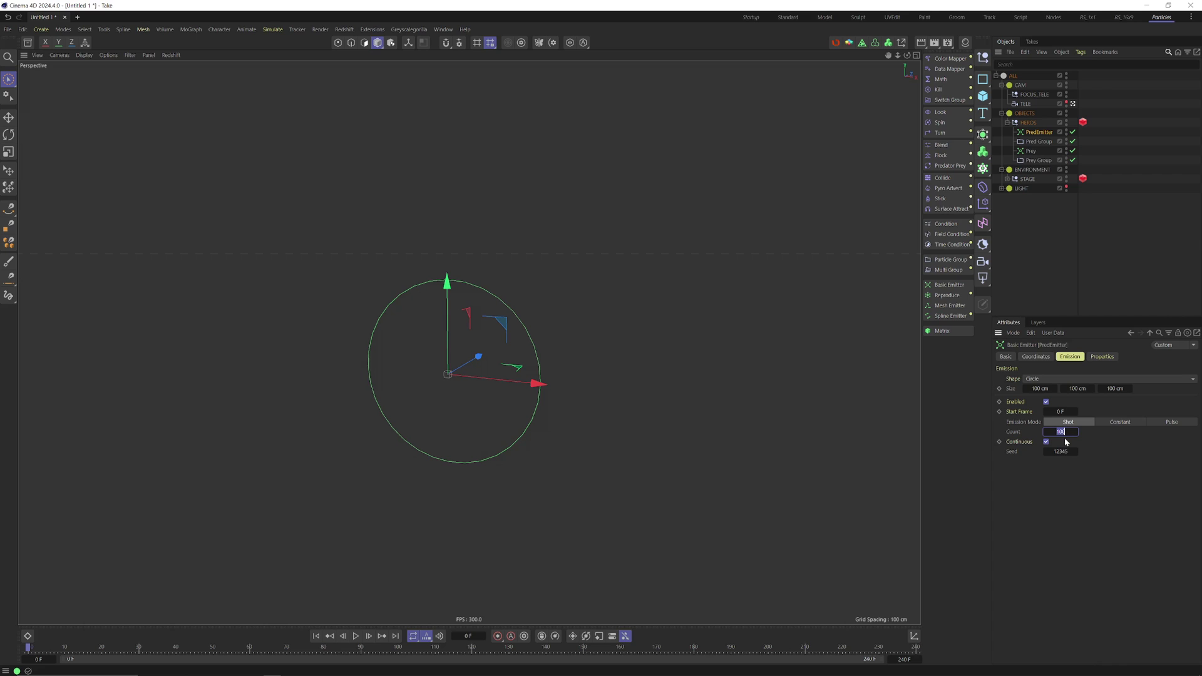
{"action": "left_click", "coordinate": [356, 636]}
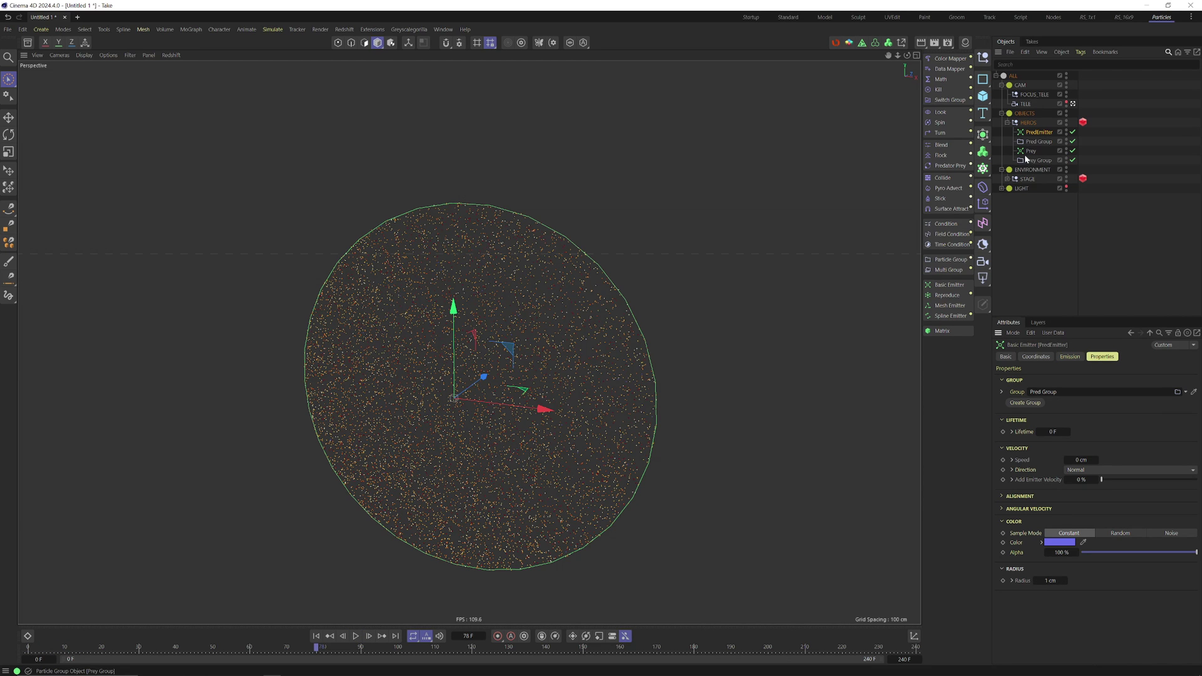
Set the Pred Group's dot display size to 4 and replay the simulation from the start
{"action": "left_click", "coordinate": [1034, 141]}
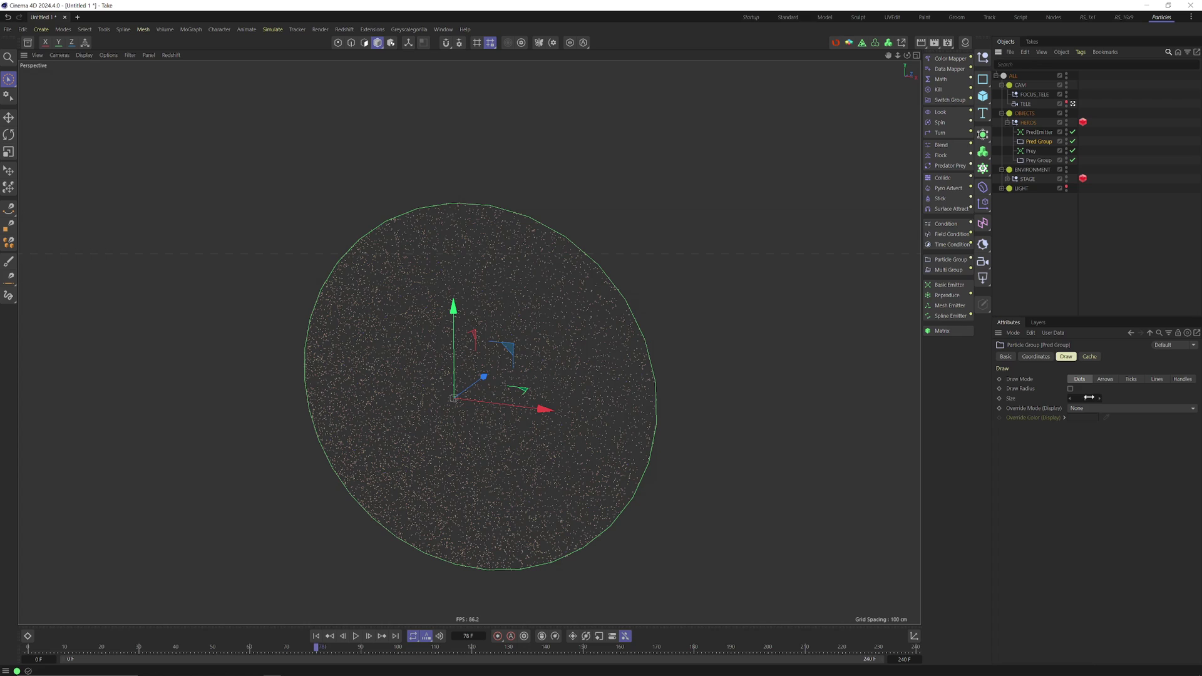
{"action": "left_click", "coordinate": [1089, 397]}
{"action": "type", "text": "2"}
{"action": "type", "text": "4"}
{"action": "left_click", "coordinate": [316, 637]}
{"action": "left_click", "coordinate": [356, 637]}
{"action": "left_click_drag", "start_coordinate": [436, 420], "coordinate": [487, 360], "text": "alt"}
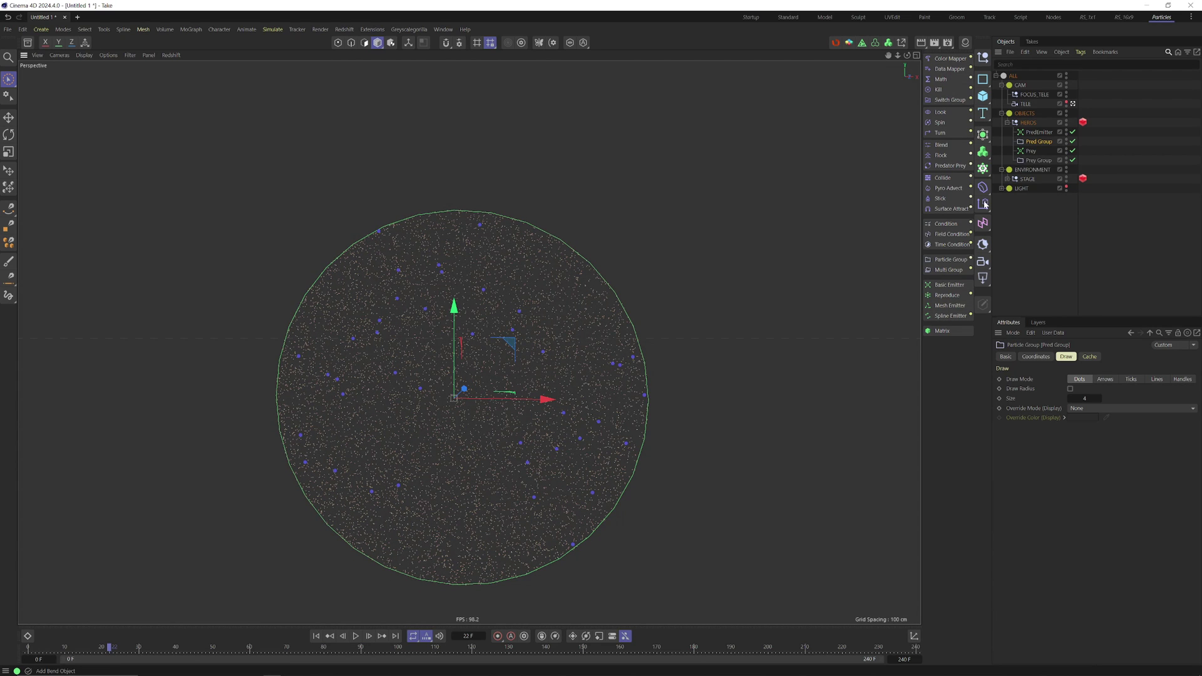
Add a Predator Prey modifier under HEROS, assigning Pred Group as Predator Group and Prey Group as Prey Group
{"action": "left_click", "coordinate": [940, 166]}
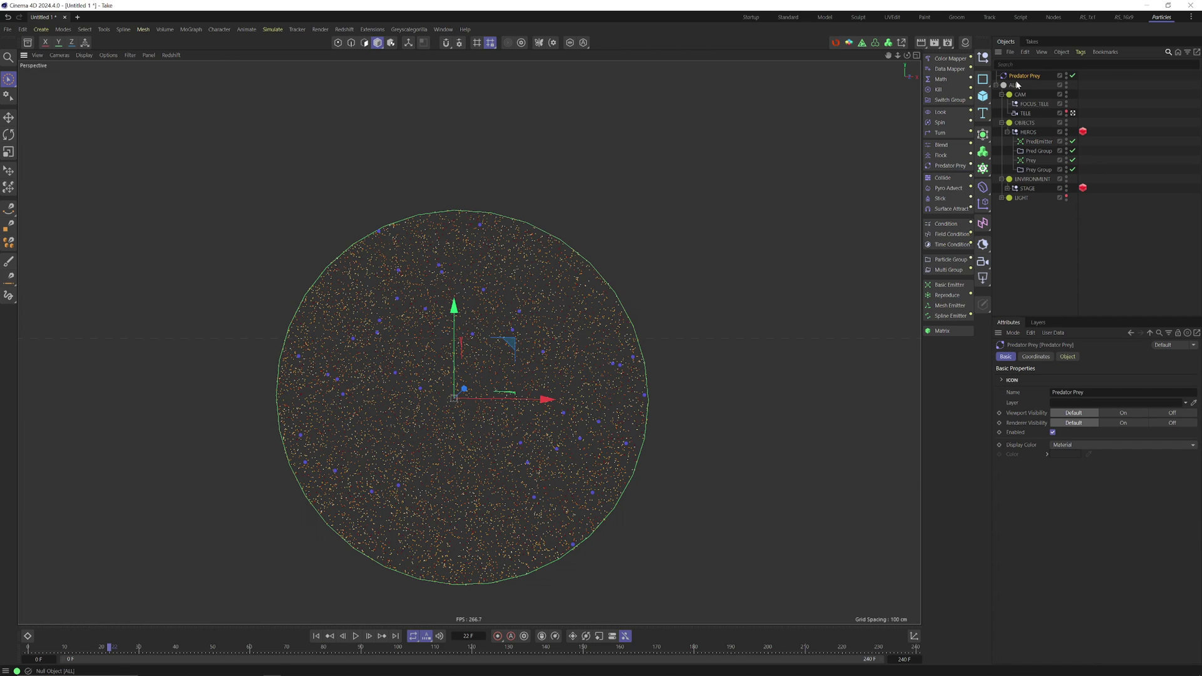
{"action": "left_click", "coordinate": [1039, 132]}
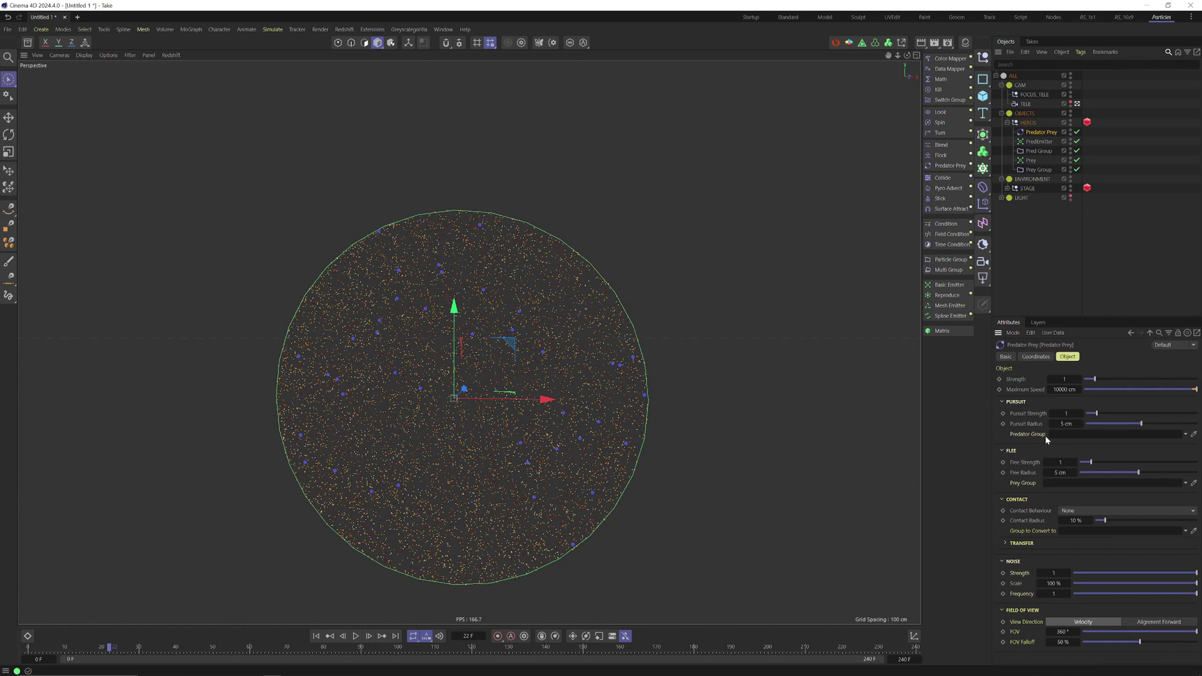
{"action": "left_click_drag", "start_coordinate": [1031, 156], "coordinate": [1071, 439]}
{"action": "left_click_drag", "start_coordinate": [1038, 169], "coordinate": [1068, 290]}
Play the simulation from the start to check the predator-prey motion, and rewind it to frame 0
{"action": "key", "text": "shift+f"}
{"action": "left_click", "coordinate": [356, 636]}
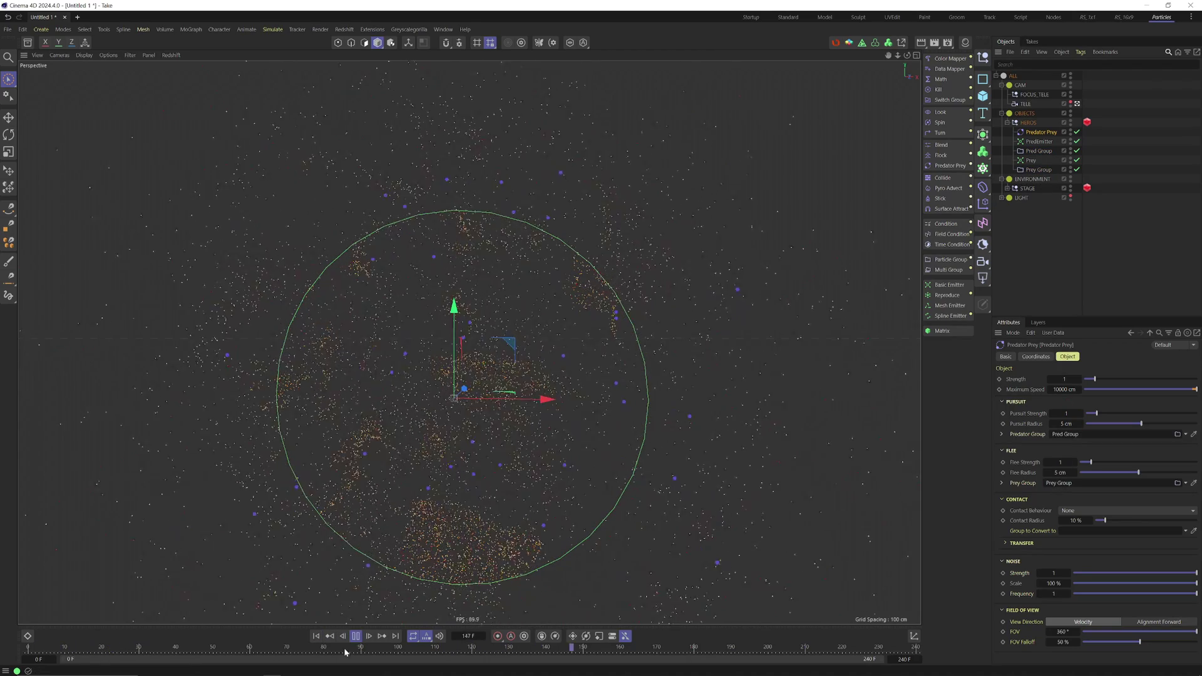
{"action": "left_click", "coordinate": [355, 636]}
{"action": "left_click", "coordinate": [325, 638]}
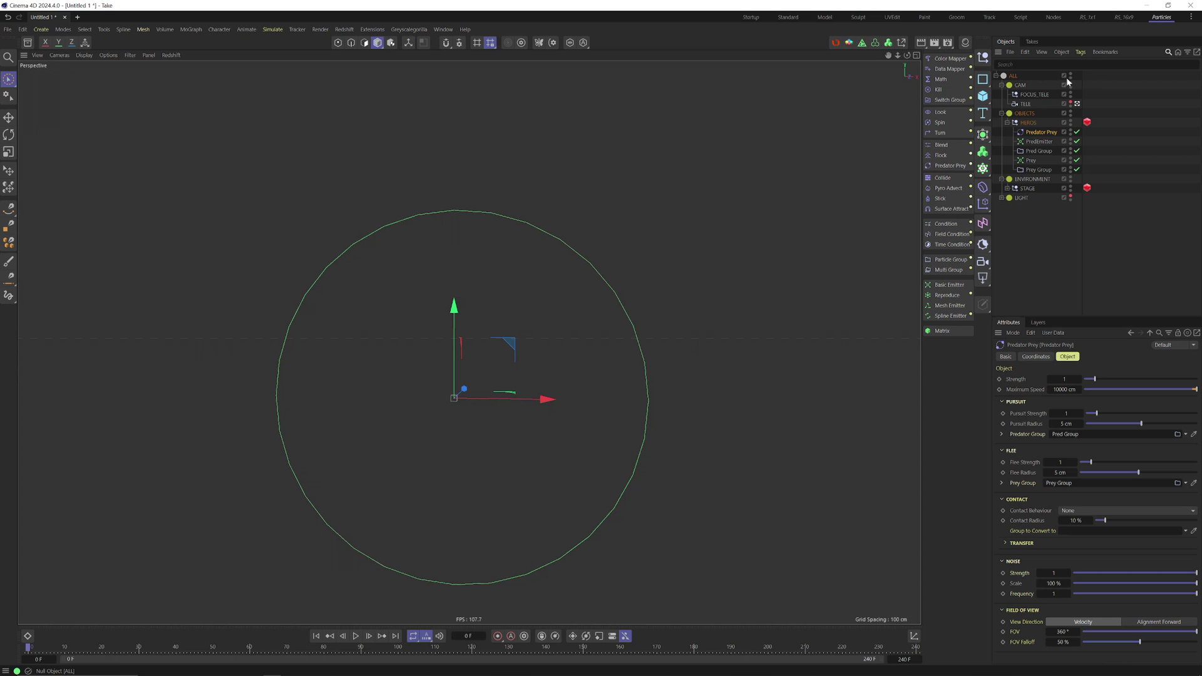
Set the Predator Prey modifier's Maximum Speed to 10 cm, Pursuit Radius to 2 cm and Flee Radius to 0.2 cm
{"action": "left_click", "coordinate": [1036, 142]}
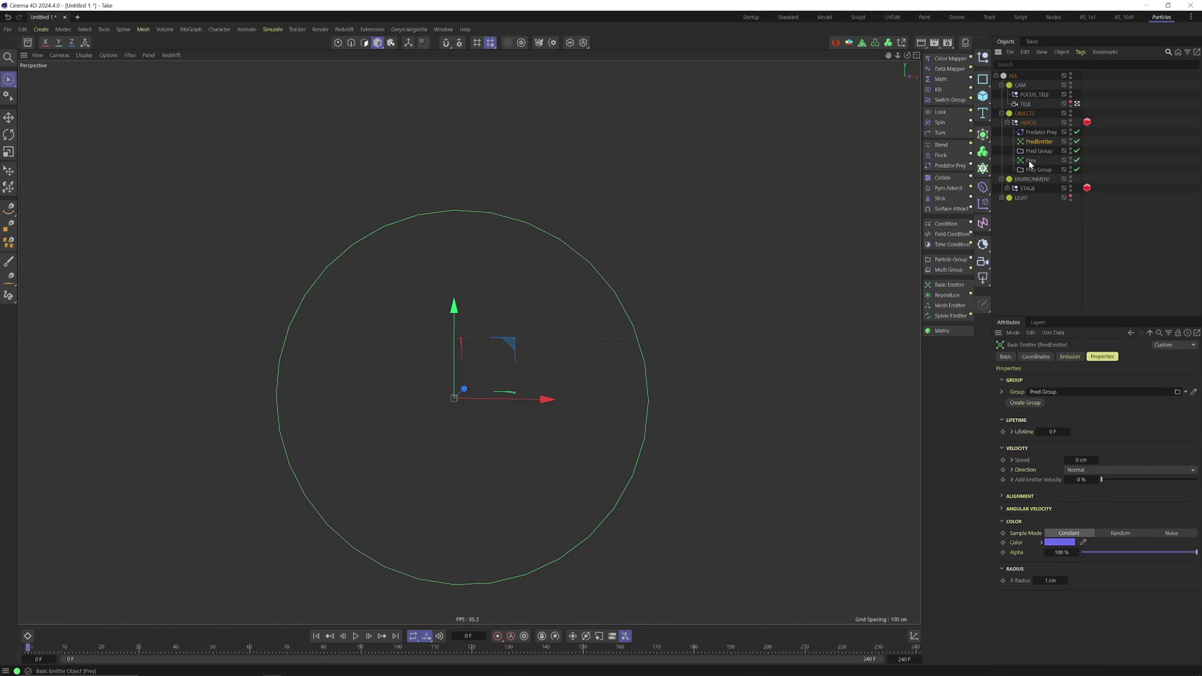
{"action": "left_click", "coordinate": [1030, 160]}
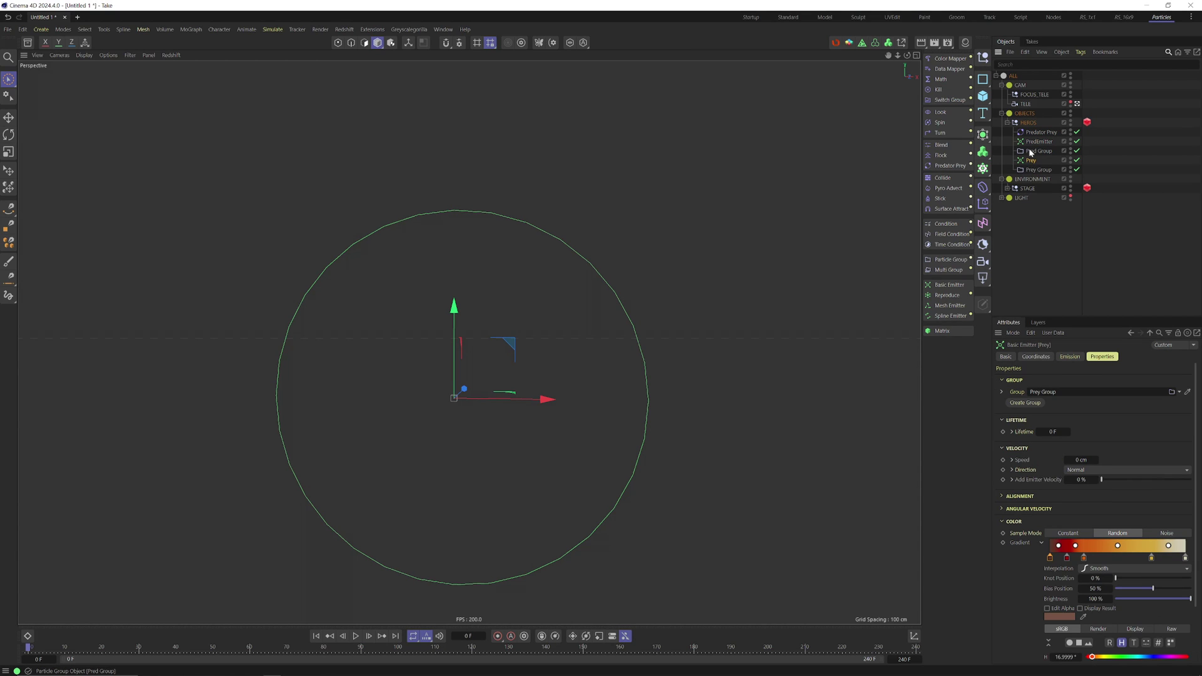
{"action": "left_click", "coordinate": [1040, 132]}
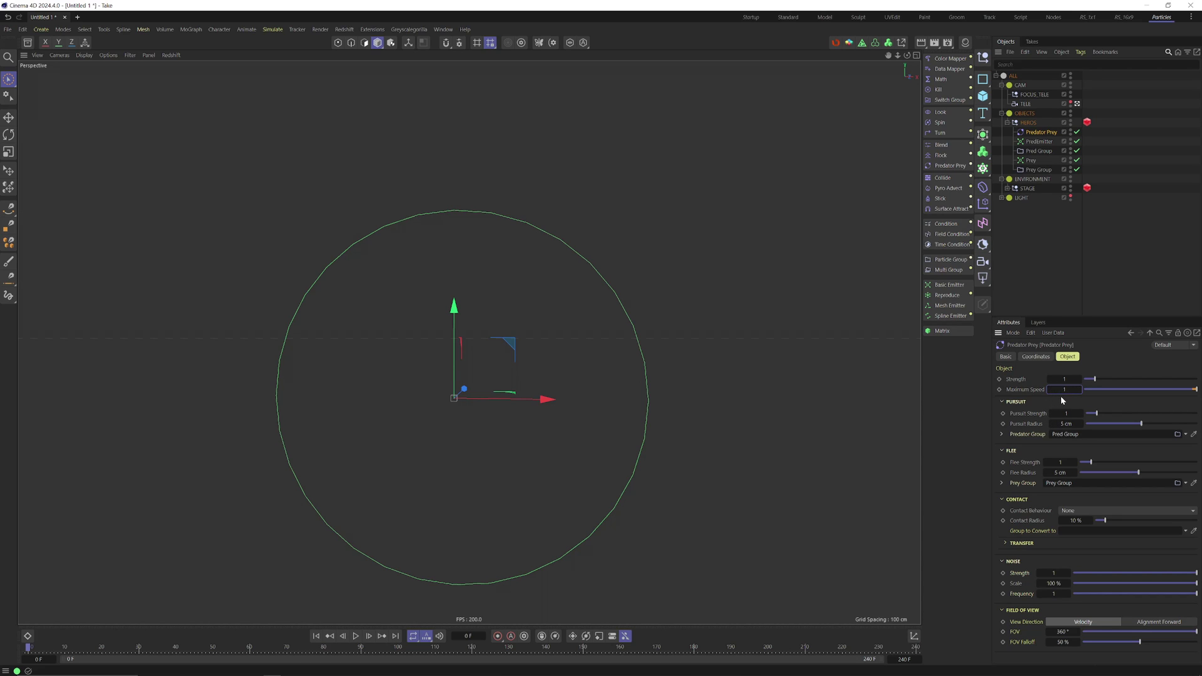
{"action": "key", "text": "Return"}
{"action": "left_click", "coordinate": [1069, 423]}
{"action": "left_click", "coordinate": [1065, 473]}
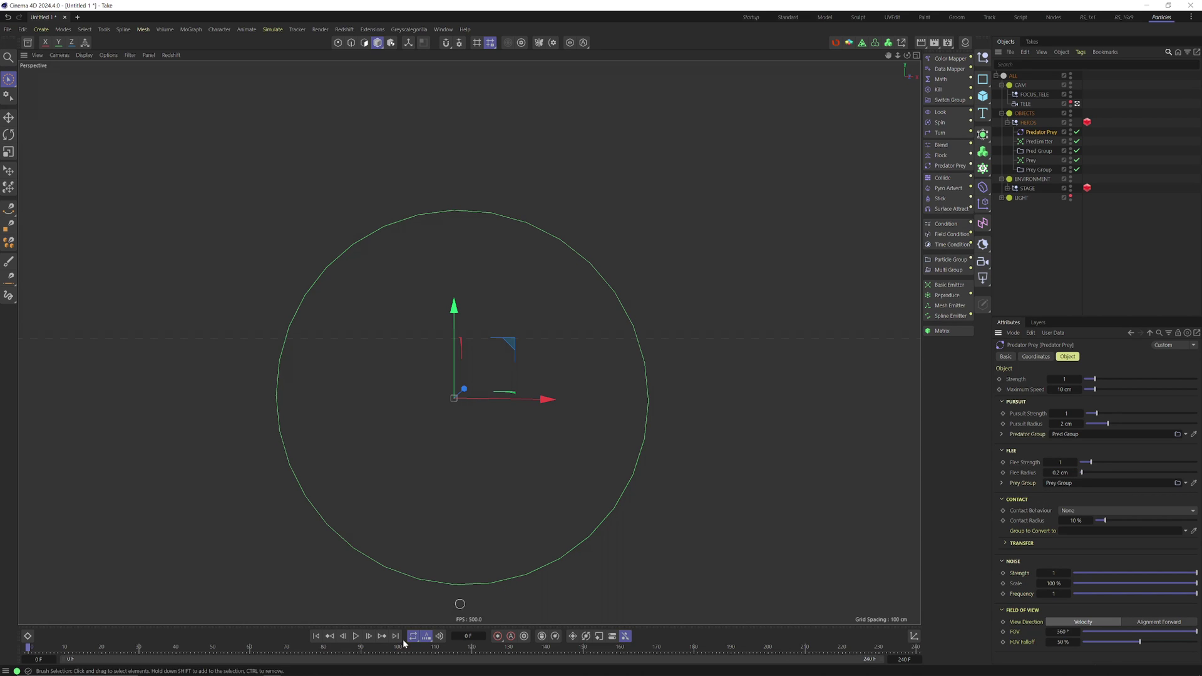
Preview the simulation, rewind it, and set the modifier's Flee Strength to 0.2 and Flee Radius to 1 cm
{"action": "left_click", "coordinate": [355, 636]}
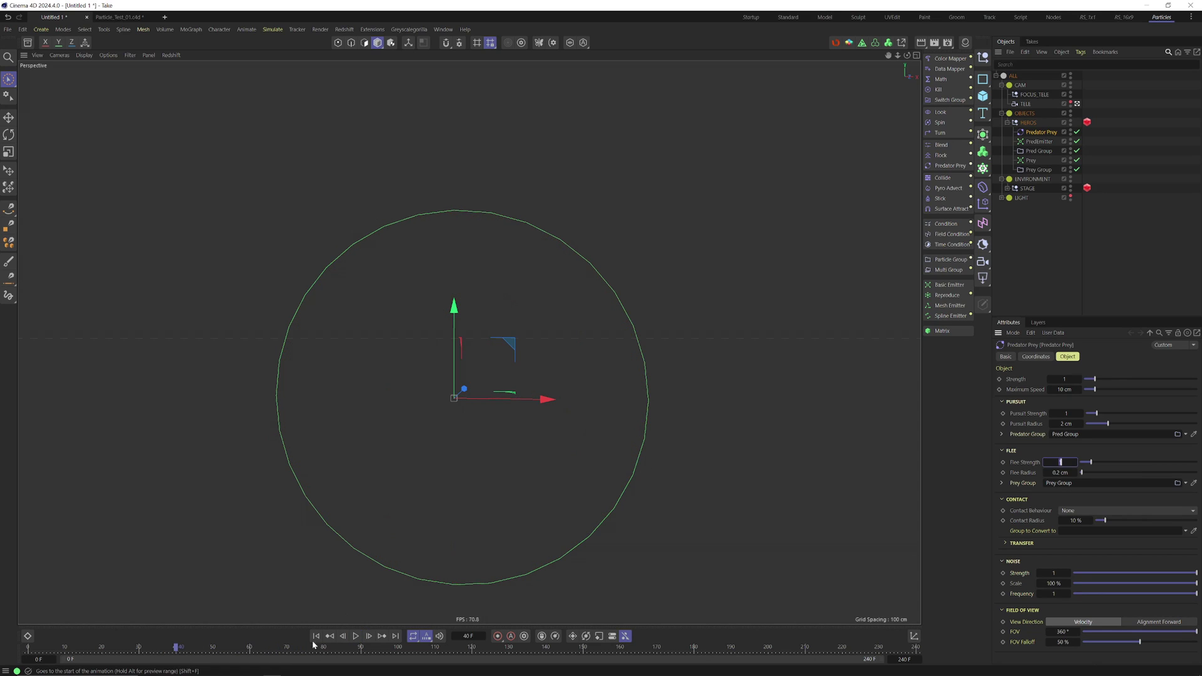
{"action": "left_click", "coordinate": [315, 640]}
{"action": "left_click", "coordinate": [1057, 473]}
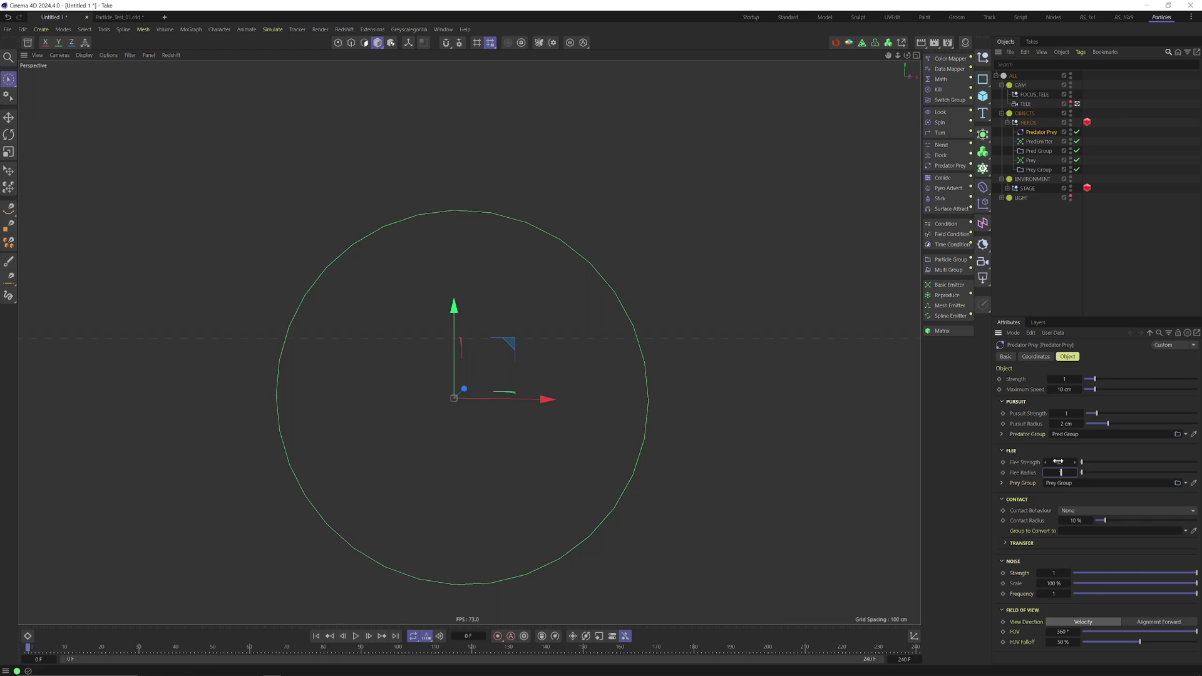
{"action": "type", "text": "1"}
{"action": "key", "text": "Return"}
Play the simulation twice from the start to examine how predators and prey move with the adjusted flee settings
{"action": "left_click", "coordinate": [355, 636]}
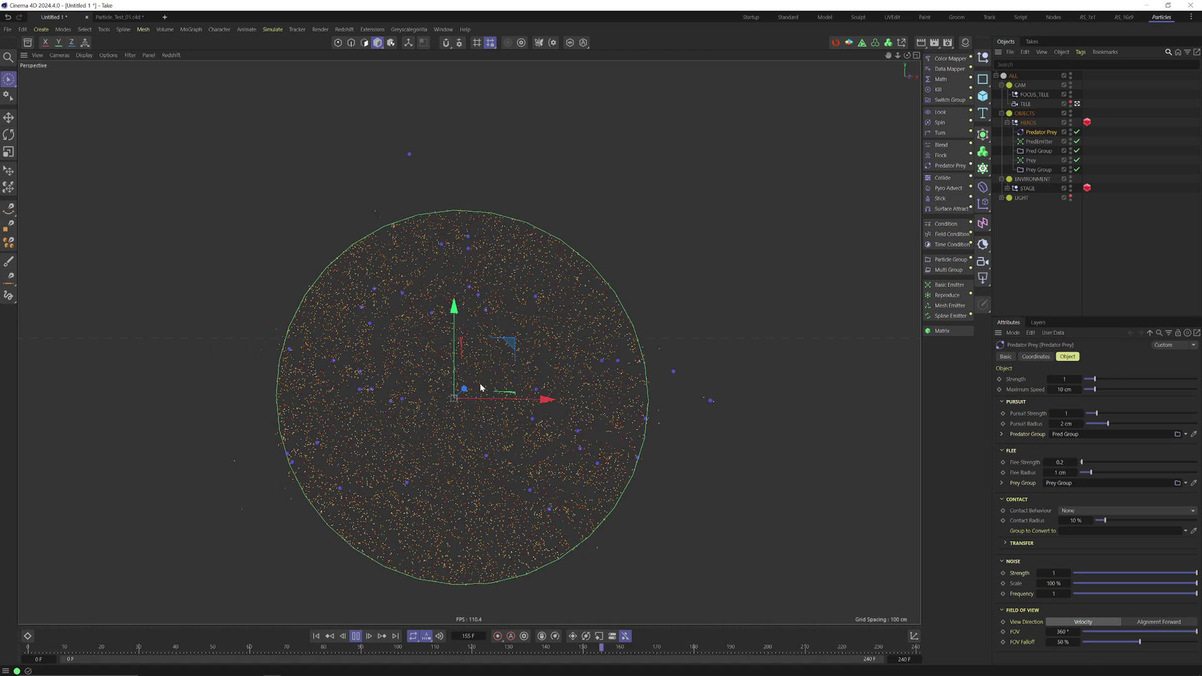
{"action": "key", "text": "shift+f"}
{"action": "left_click", "coordinate": [355, 636]}
{"action": "left_click", "coordinate": [351, 636]}
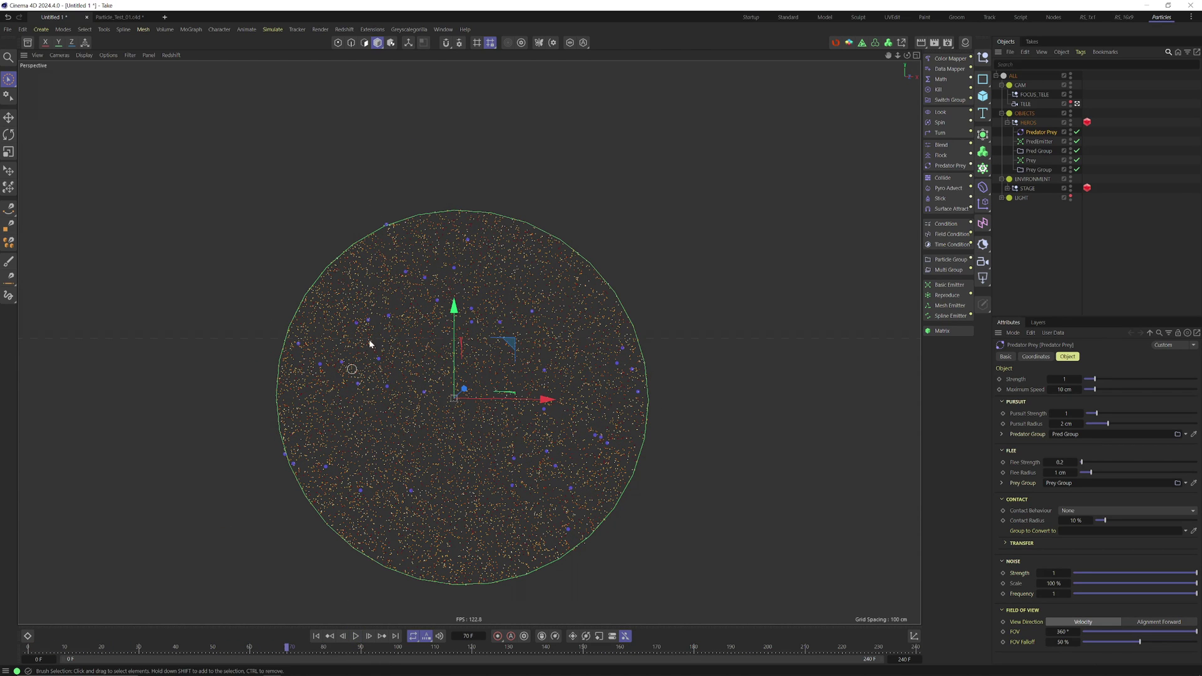
Set the Prey emitter's emission count to 50000 particles
{"action": "left_click", "coordinate": [1030, 160]}
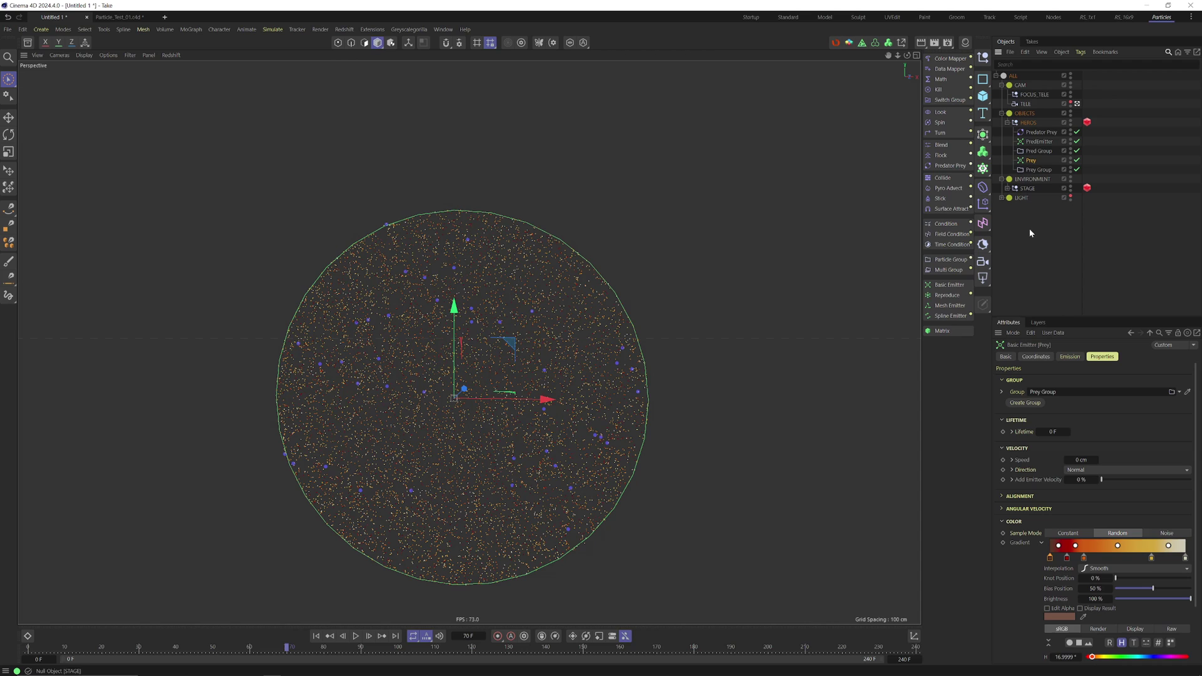
{"action": "left_click", "coordinate": [1070, 357]}
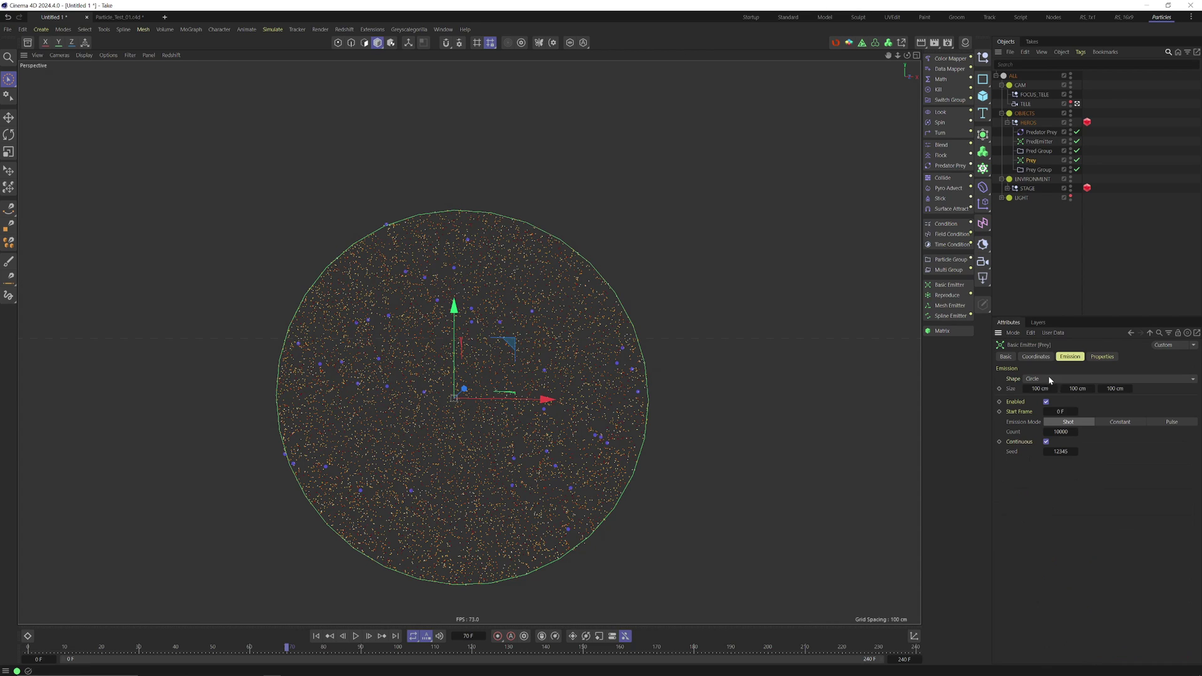
{"action": "left_click", "coordinate": [1061, 432]}
{"action": "type", "text": "50000"}
Open the particle group used by the Prey emitter and set its dot draw size to 1.5
{"action": "left_click", "coordinate": [1101, 356]}
{"action": "double_click", "coordinate": [1144, 390]}
{"action": "left_click", "coordinate": [1083, 397]}
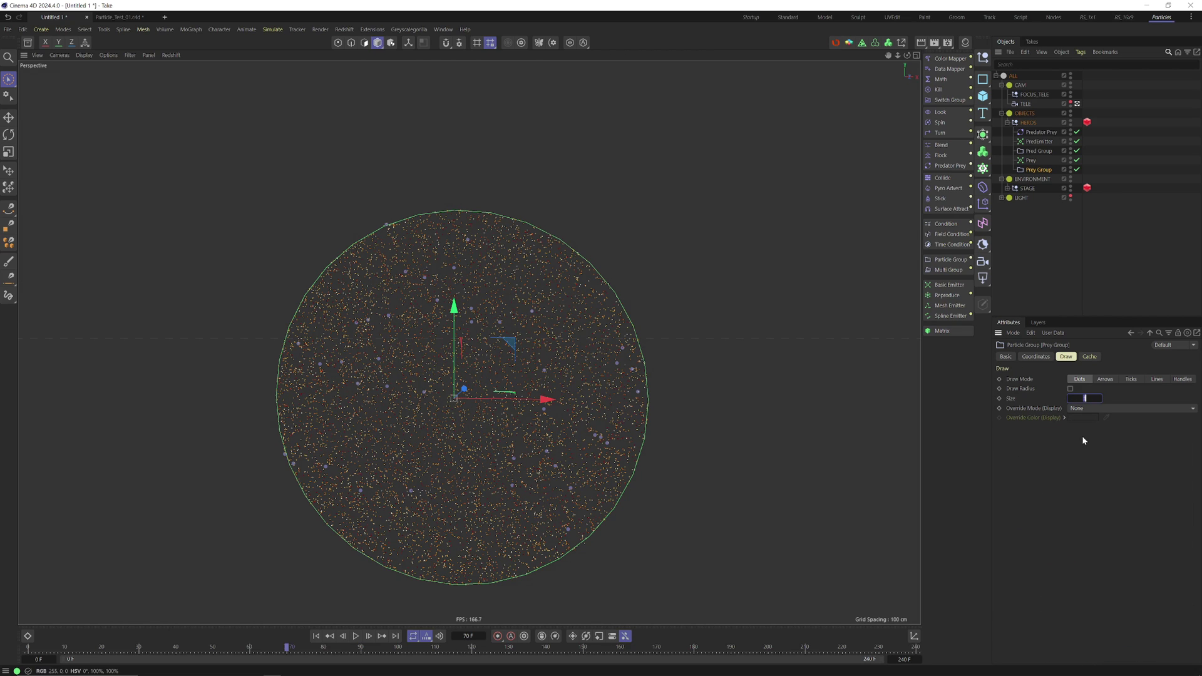
{"action": "type", "text": "1.5"}
{"action": "key", "text": "Return"}
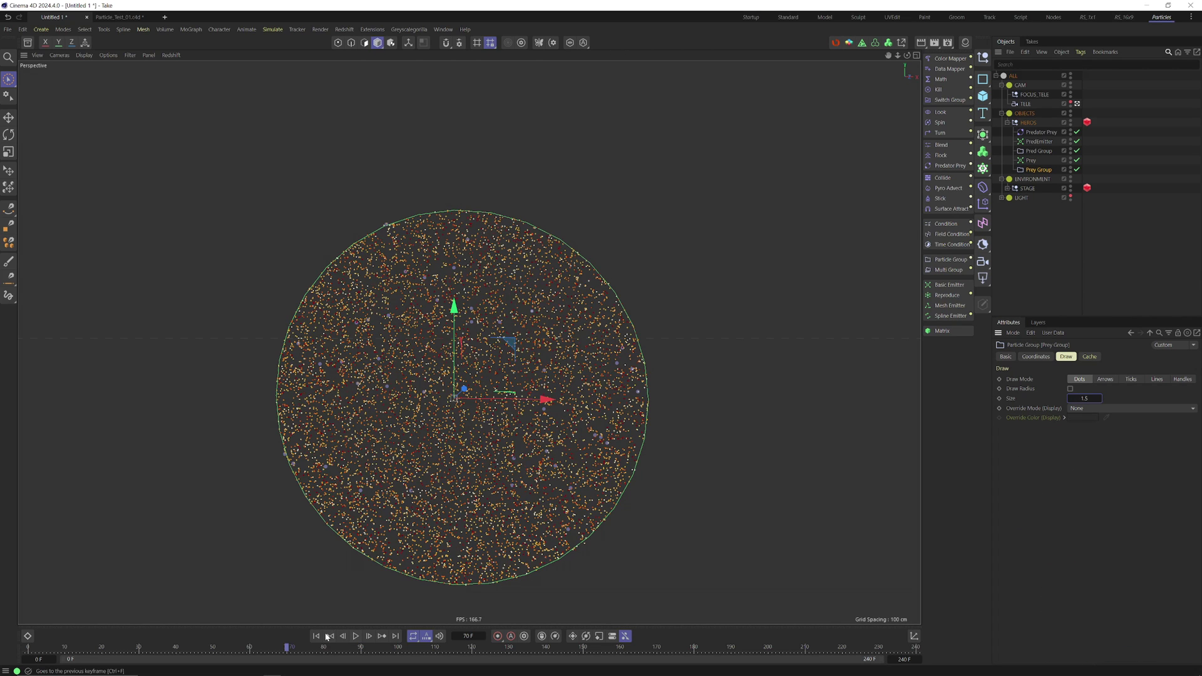
Play the simulation from the start to examine how the predators carve trails through the denser prey particles, and stop it
{"action": "left_click", "coordinate": [316, 636]}
{"action": "left_click", "coordinate": [356, 636]}
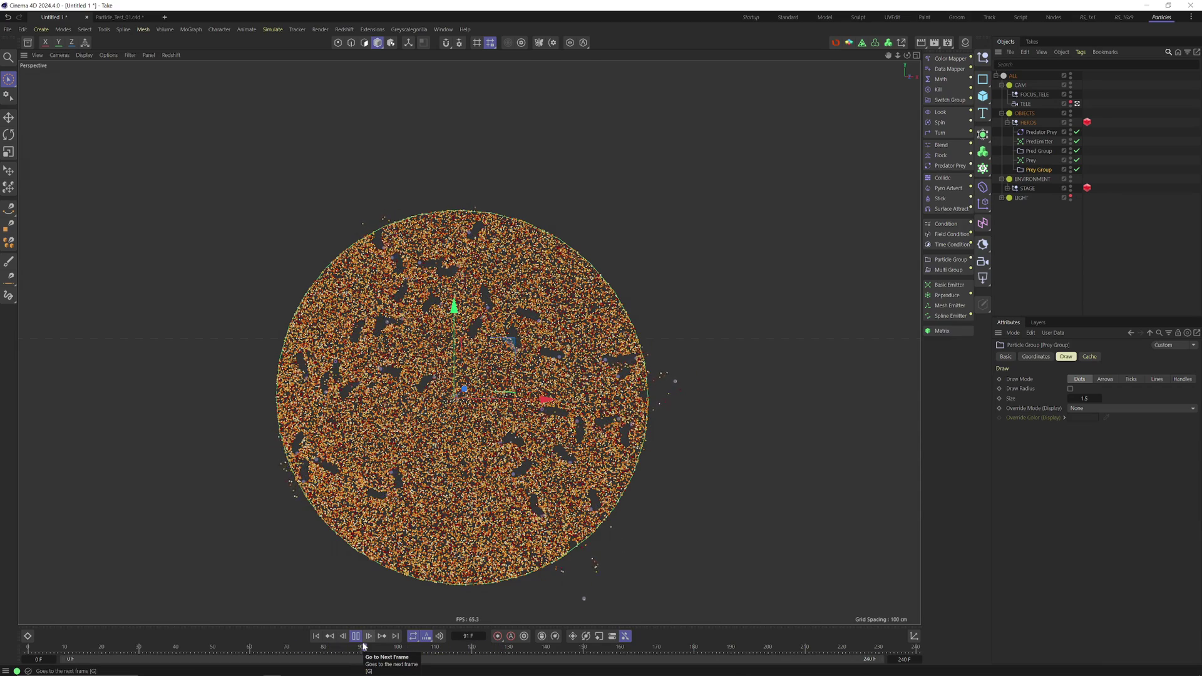
{"action": "left_click", "coordinate": [355, 636]}
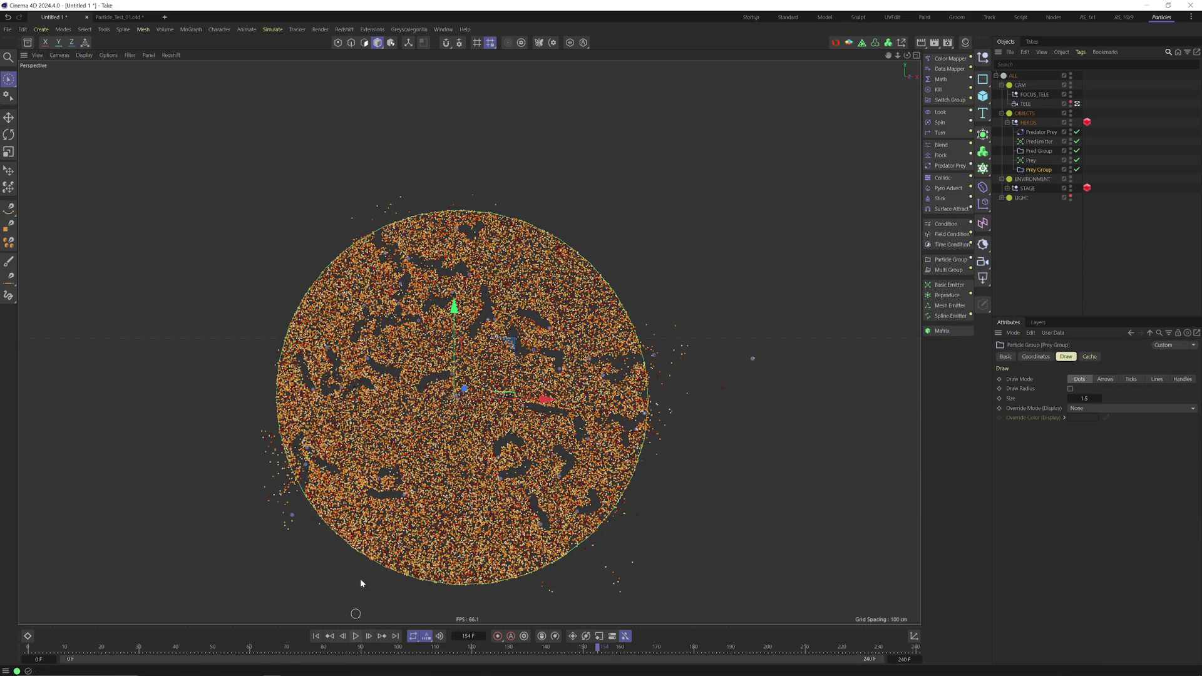
Set the Predator Prey modifier's Strength to 3, Pursuit Strength to 2 and Pursuit Radius to 1.5 cm
{"action": "left_click", "coordinate": [1039, 132]}
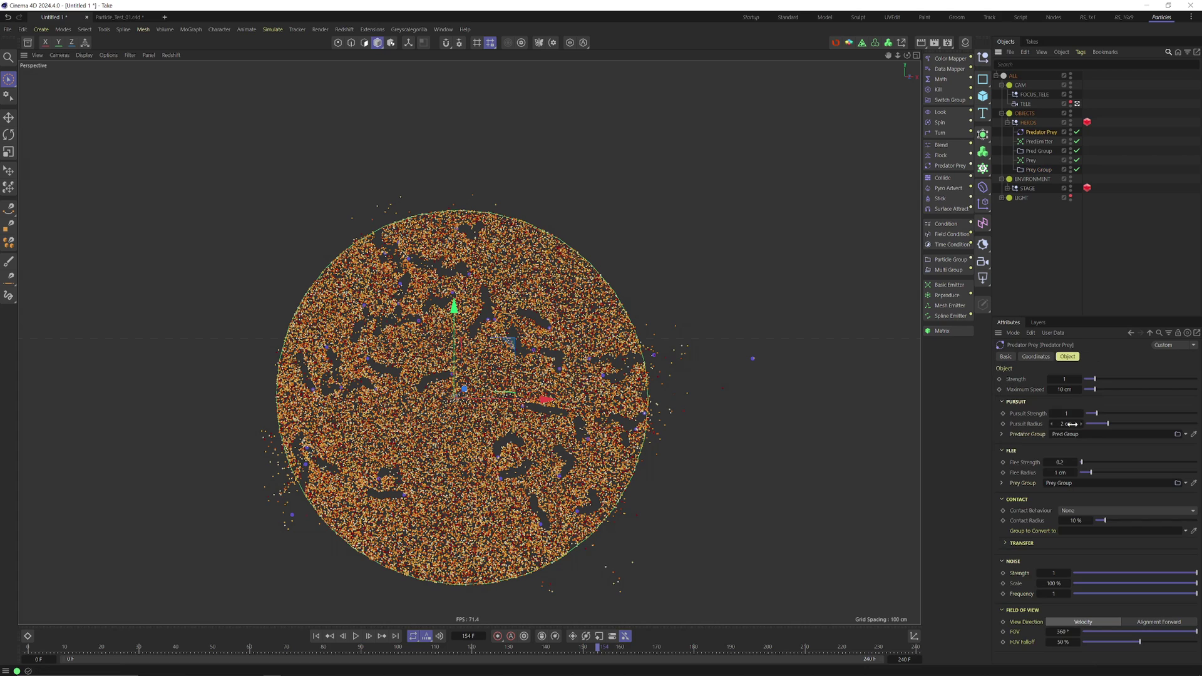
{"action": "left_click", "coordinate": [1064, 379]}
{"action": "type", "text": "3"}
{"action": "key", "text": "Tab"}
{"action": "type", "text": "2"}
{"action": "key", "text": "Tab"}
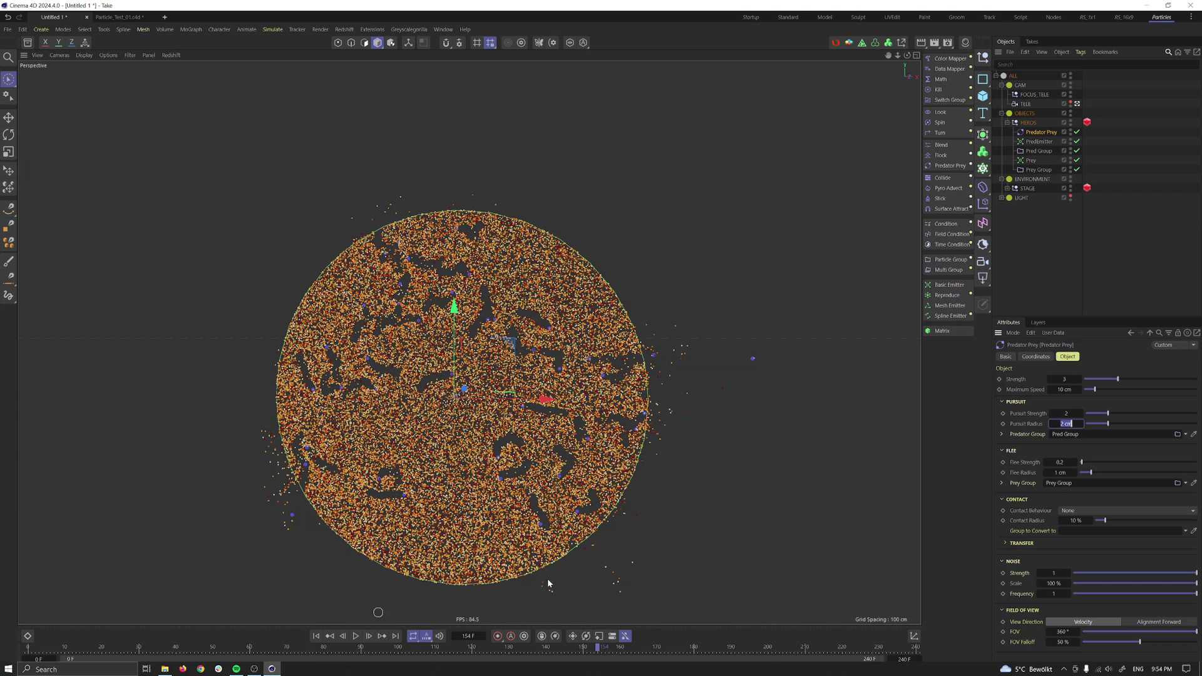
{"action": "type", "text": "1.5"}
{"action": "key", "text": "Return"}
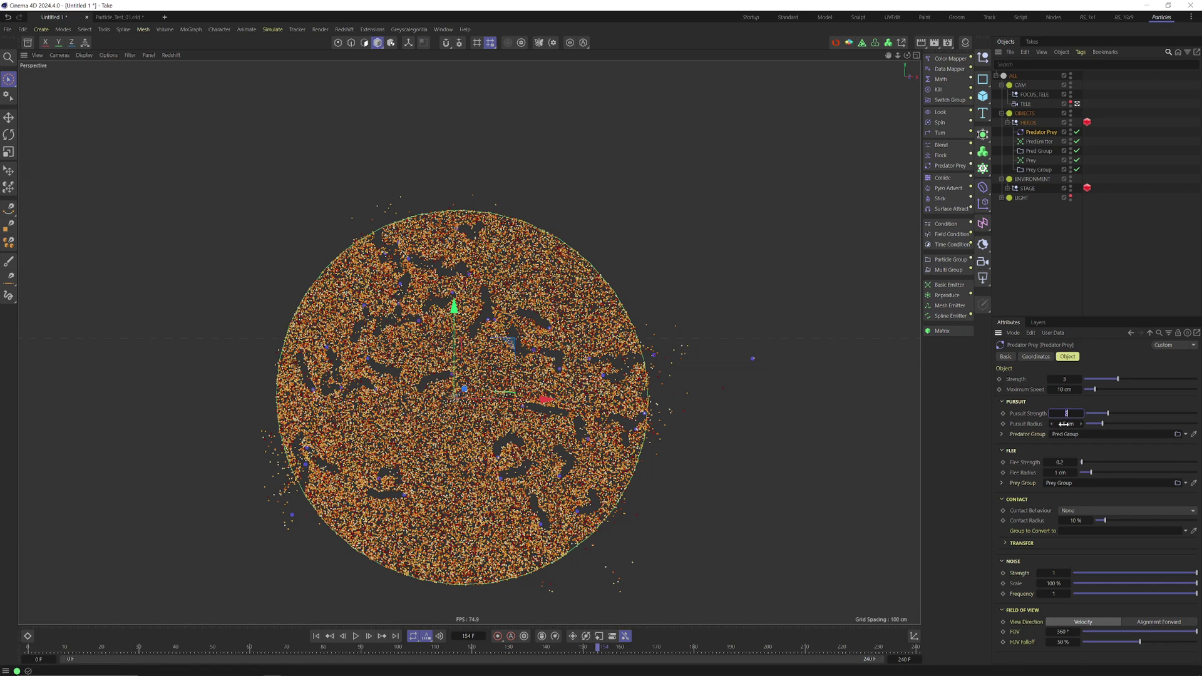
Play the simulation from the start to check the stronger pursuit, and rewind it to frame 0
{"action": "left_click", "coordinate": [316, 635]}
{"action": "left_click", "coordinate": [356, 636]}
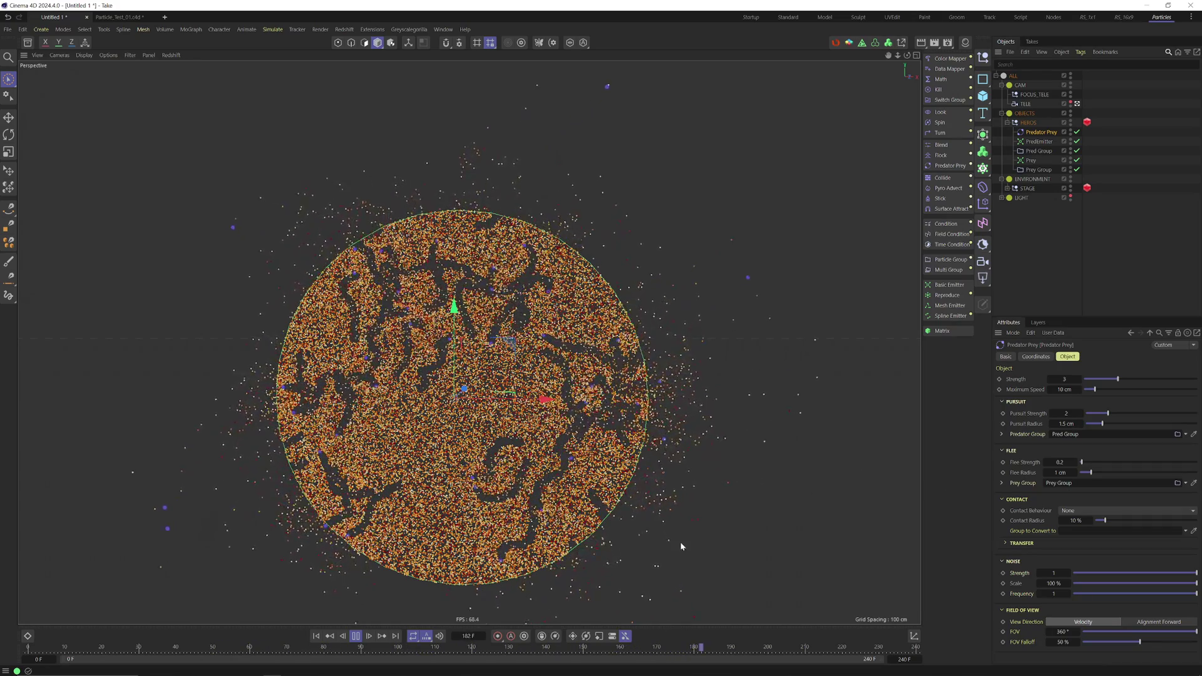
{"action": "left_click", "coordinate": [316, 635]}
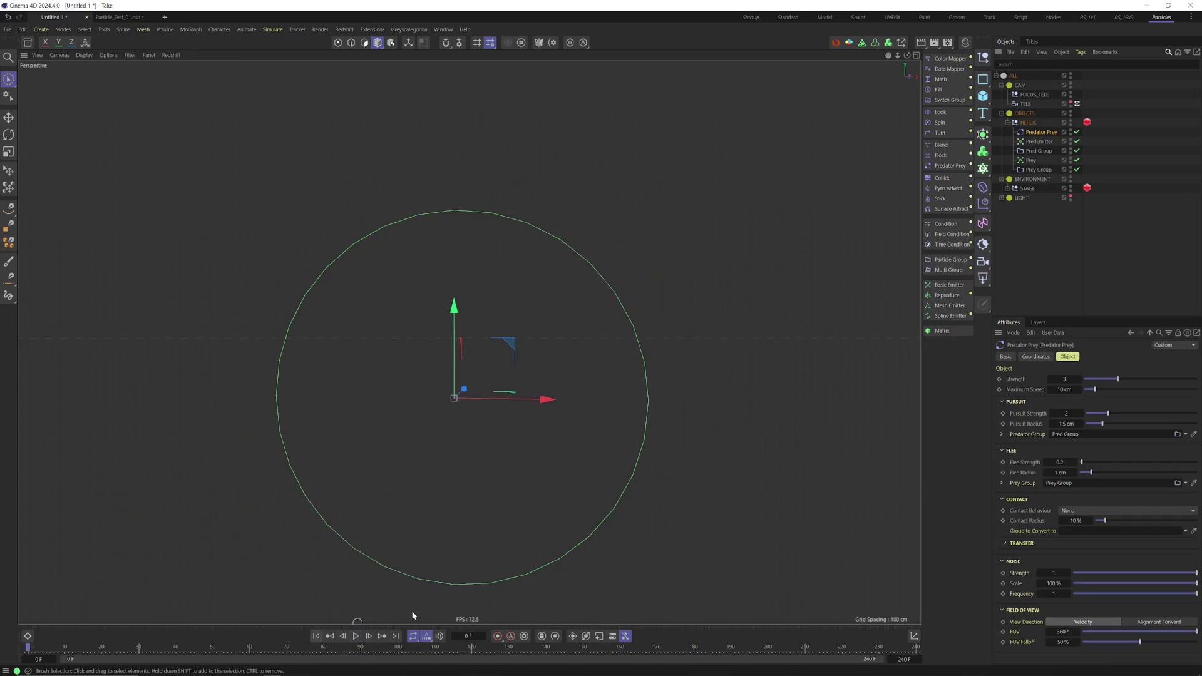
Set the Predator Prey modifier's Contact Behaviour to Kill Prey, preview the simulation and rewind it
{"action": "left_click", "coordinate": [1064, 511]}
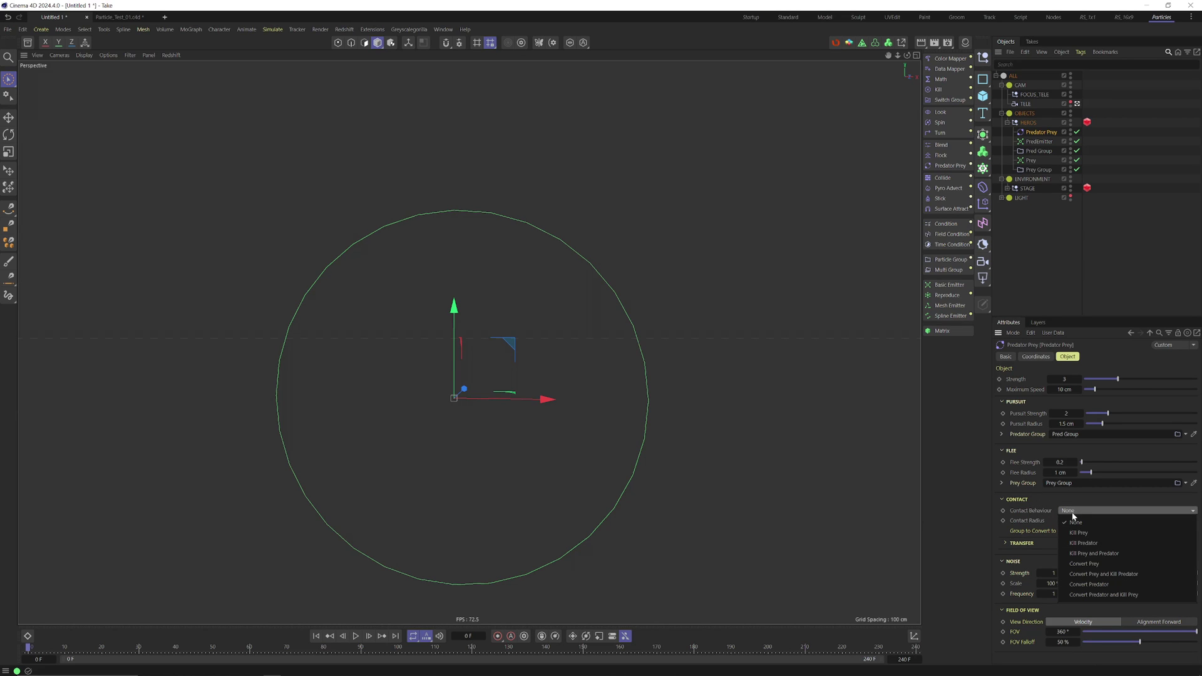
{"action": "left_click", "coordinate": [1078, 533]}
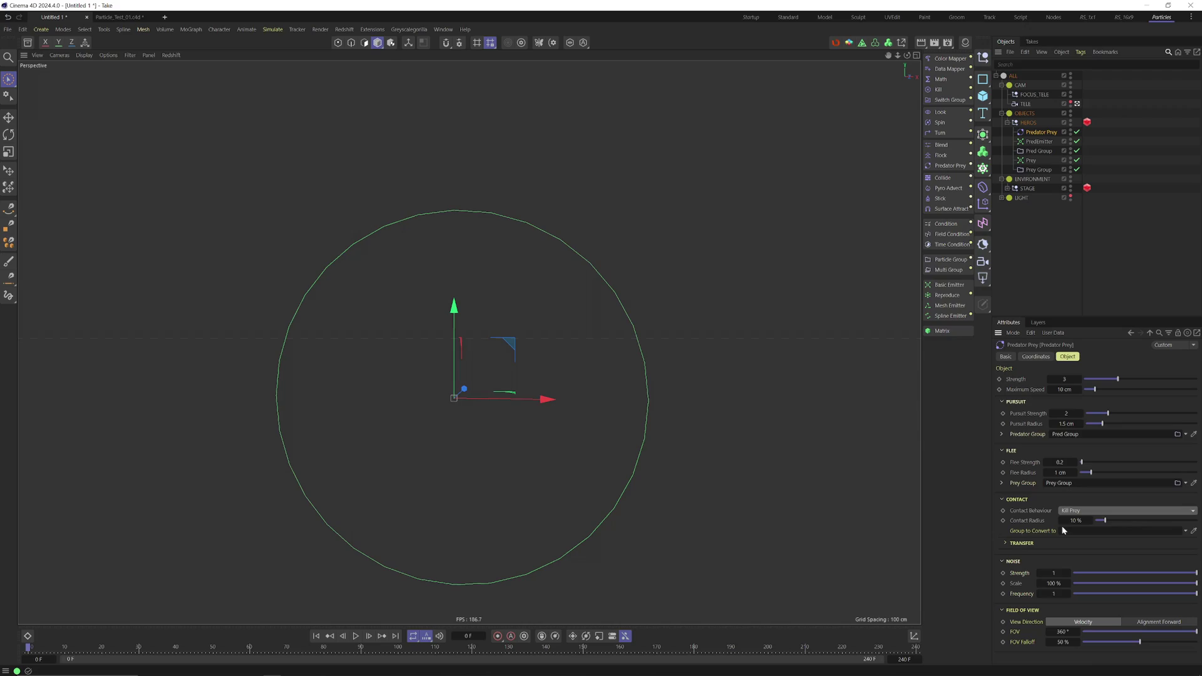
{"action": "left_click", "coordinate": [355, 636]}
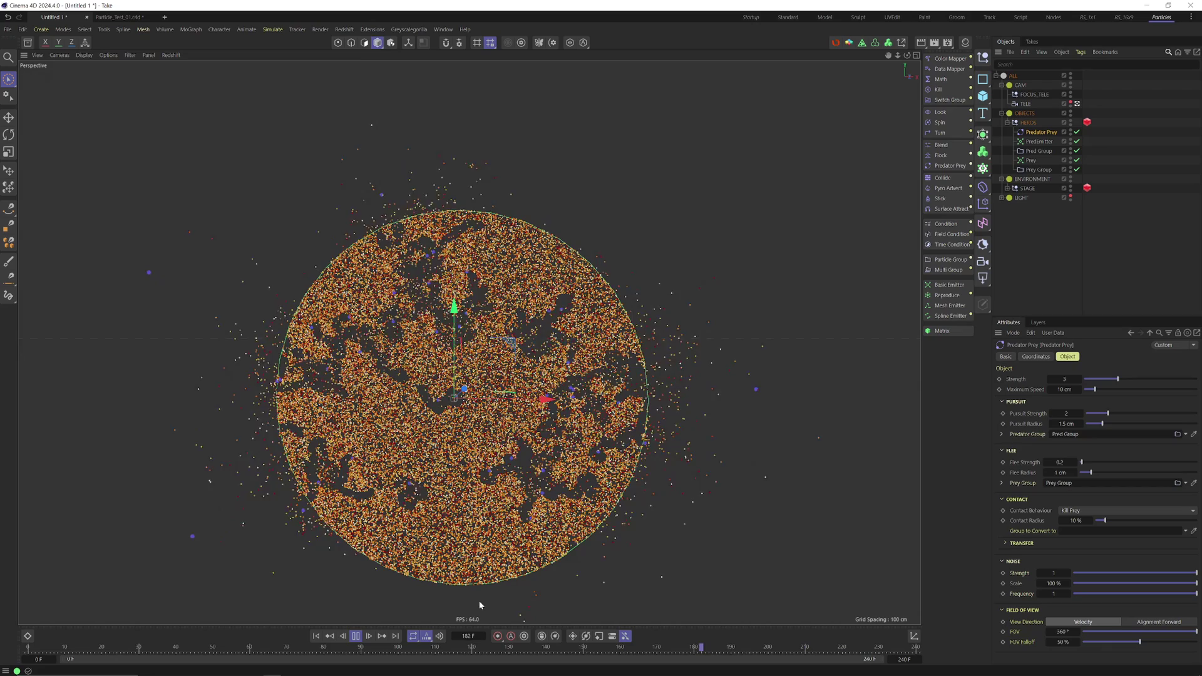
{"action": "left_click", "coordinate": [318, 637]}
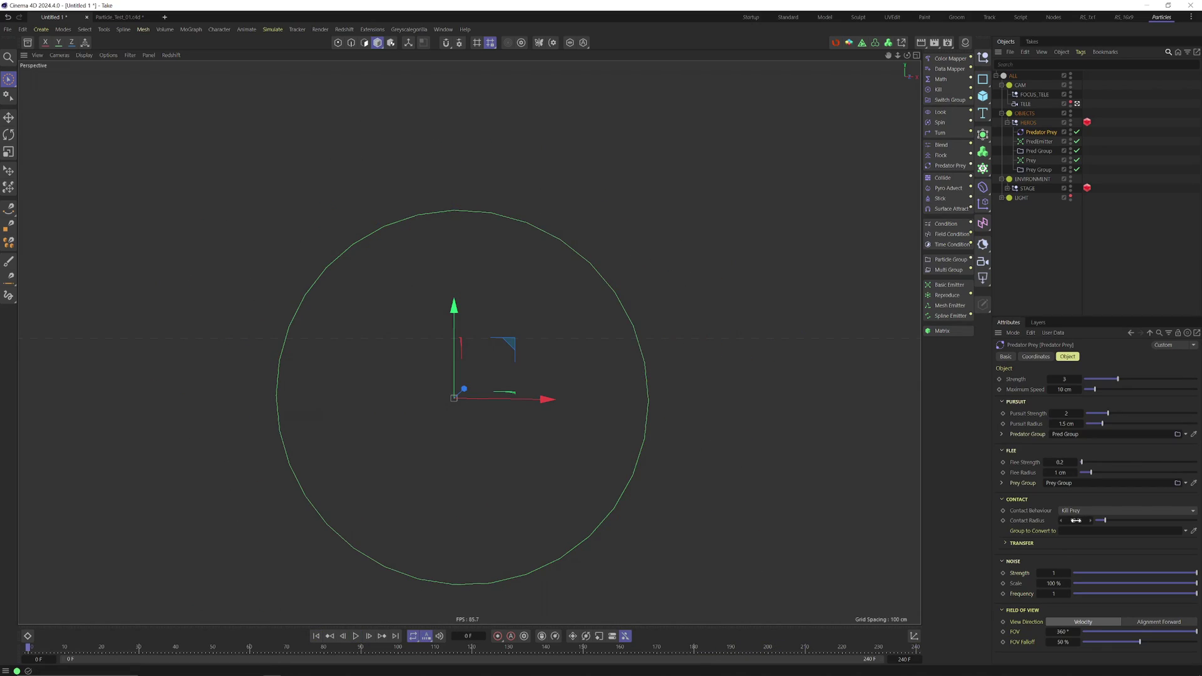
Set the modifier's Contact Radius to 100 %, preview the simulation and rewind it to frame 0
{"action": "left_click", "coordinate": [1076, 520]}
{"action": "type", "text": "100"}
{"action": "key", "text": "Return"}
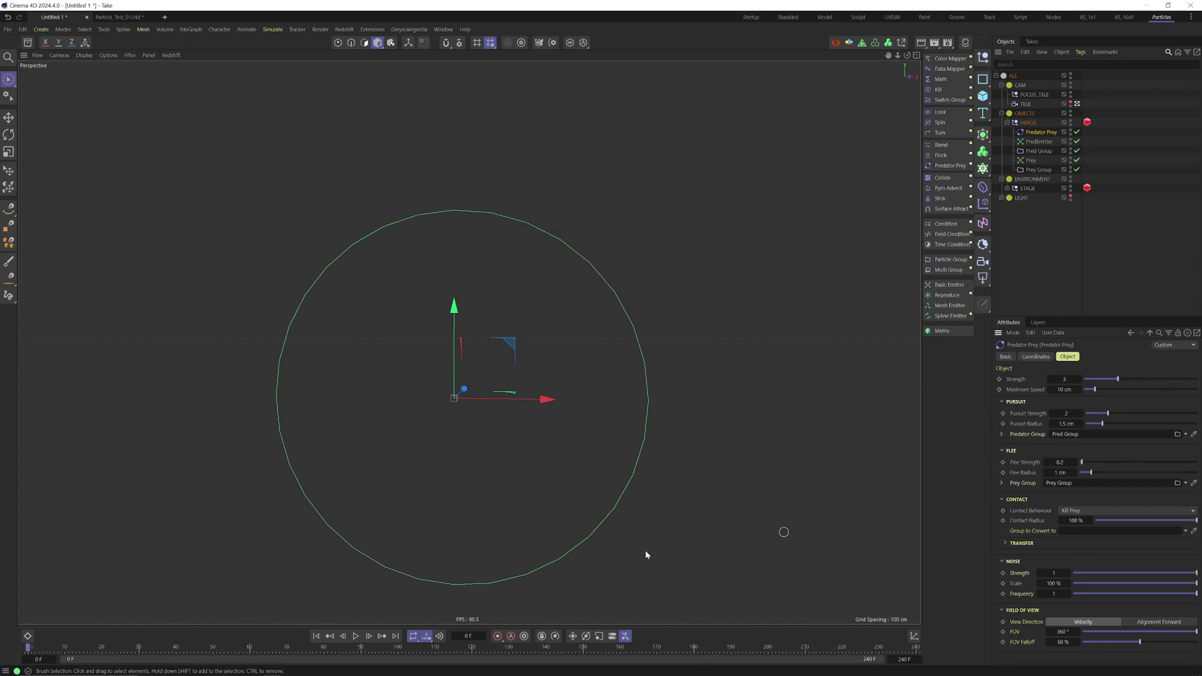
{"action": "left_click", "coordinate": [355, 636]}
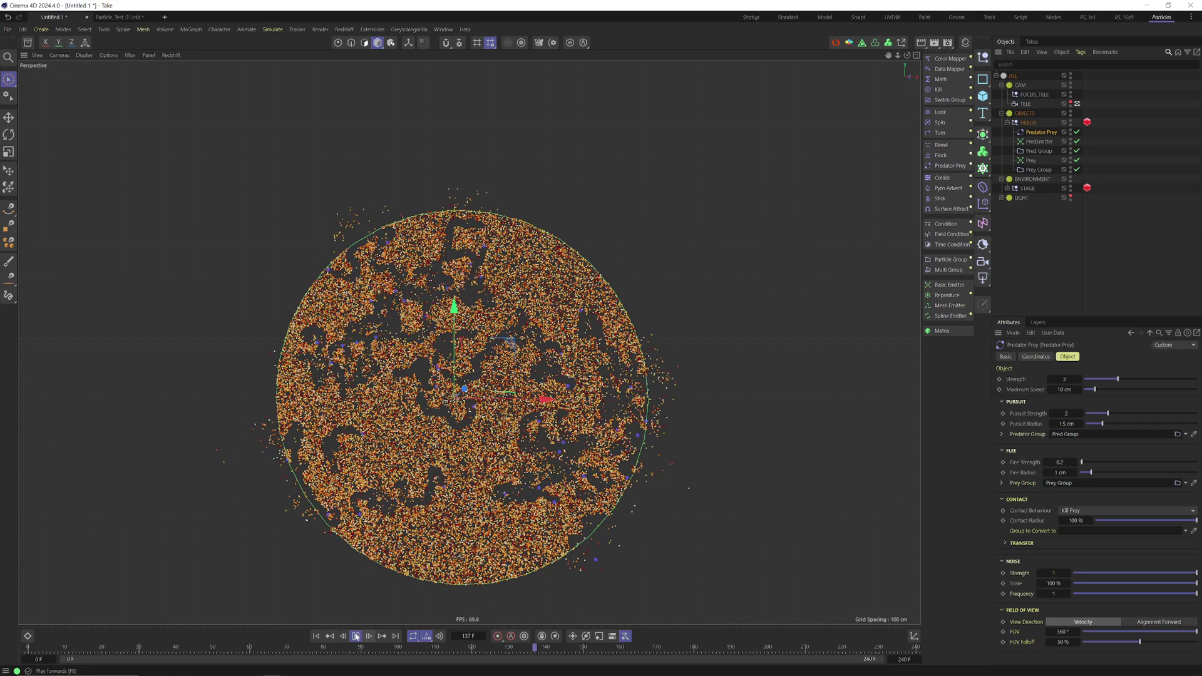
{"action": "left_click", "coordinate": [356, 636]}
{"action": "key", "text": "shift+f"}
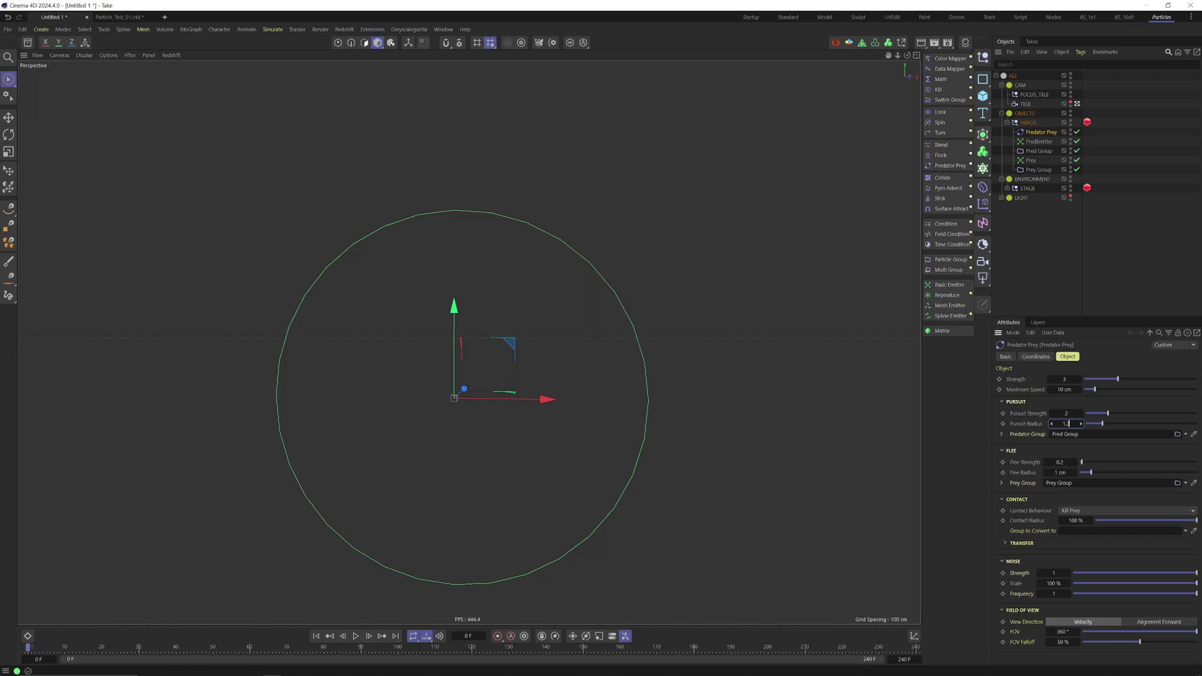
Set the modifier's Pursuit Radius to 1.2 cm, Pursuit Strength to 1.9, Strength to 2 and Maximum Speed to 50 cm
{"action": "double_click", "coordinate": [1066, 414]}
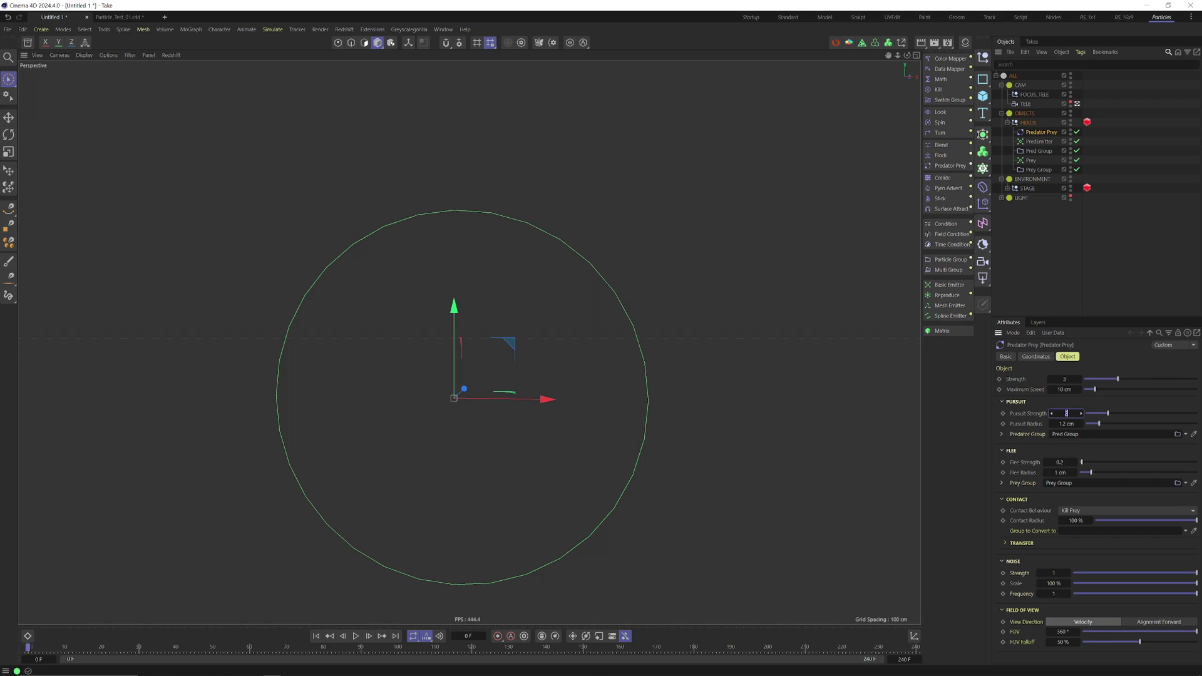
{"action": "left_click", "coordinate": [1066, 380]}
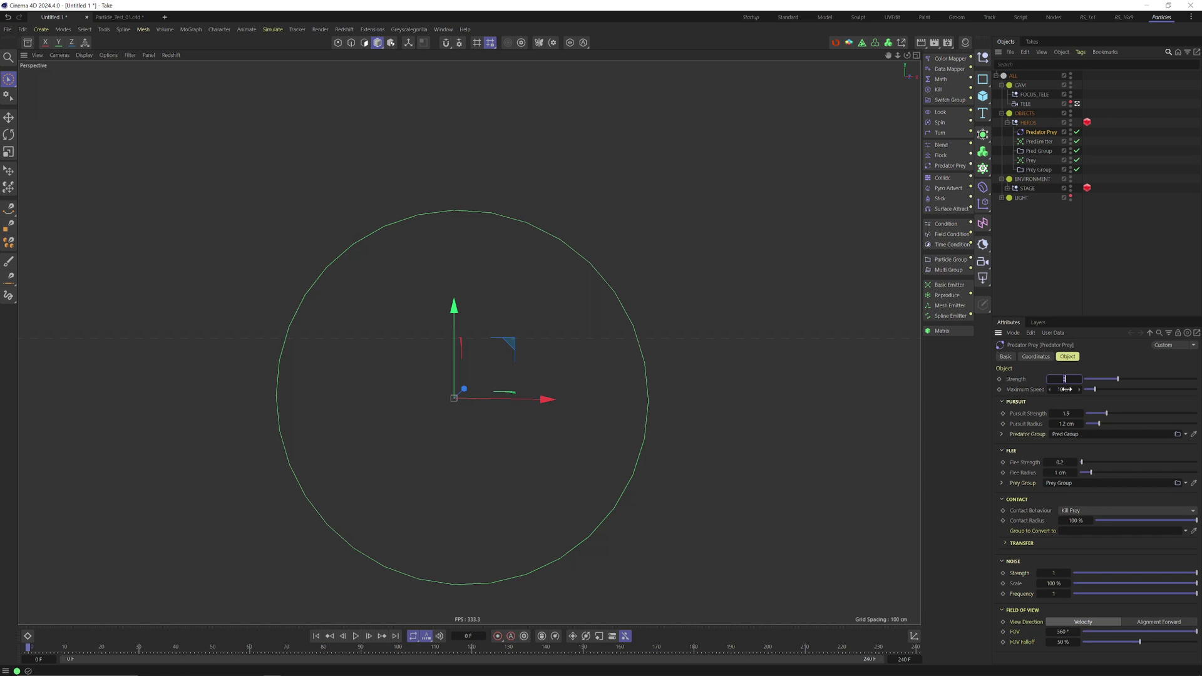
{"action": "left_click", "coordinate": [1060, 472]}
Play the simulation to examine the particle motion with the new speed and pursuit settings, and rewind it
{"action": "left_click", "coordinate": [357, 636]}
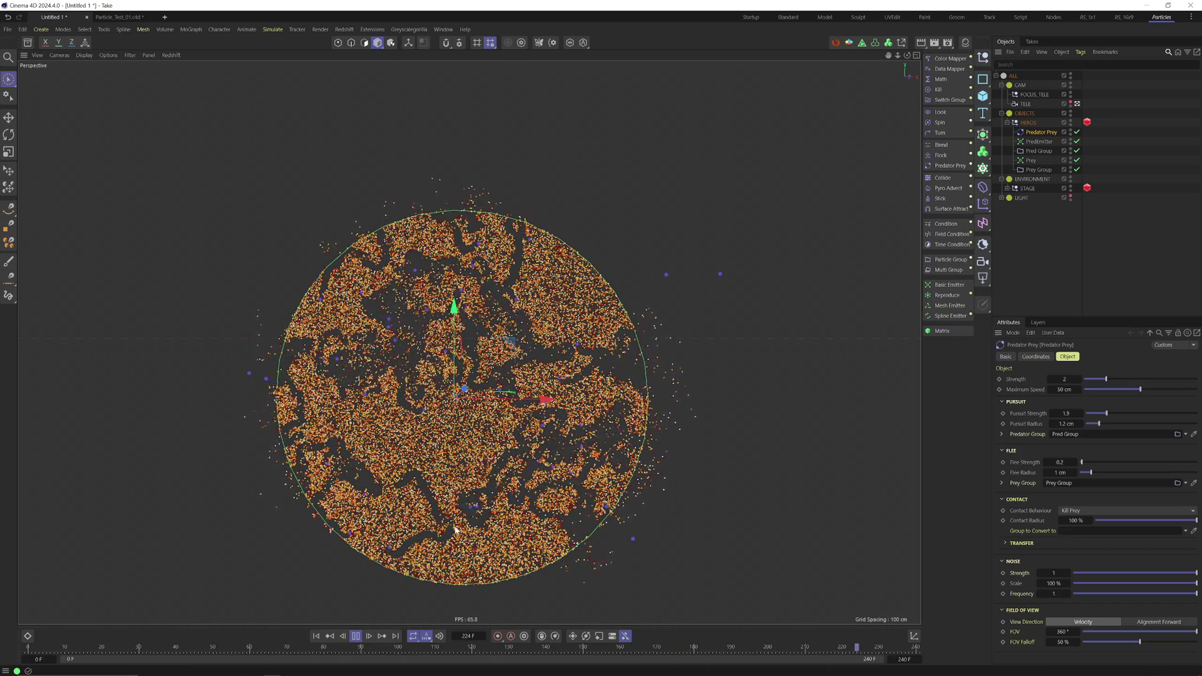
{"action": "left_click", "coordinate": [354, 637]}
{"action": "left_click", "coordinate": [316, 636]}
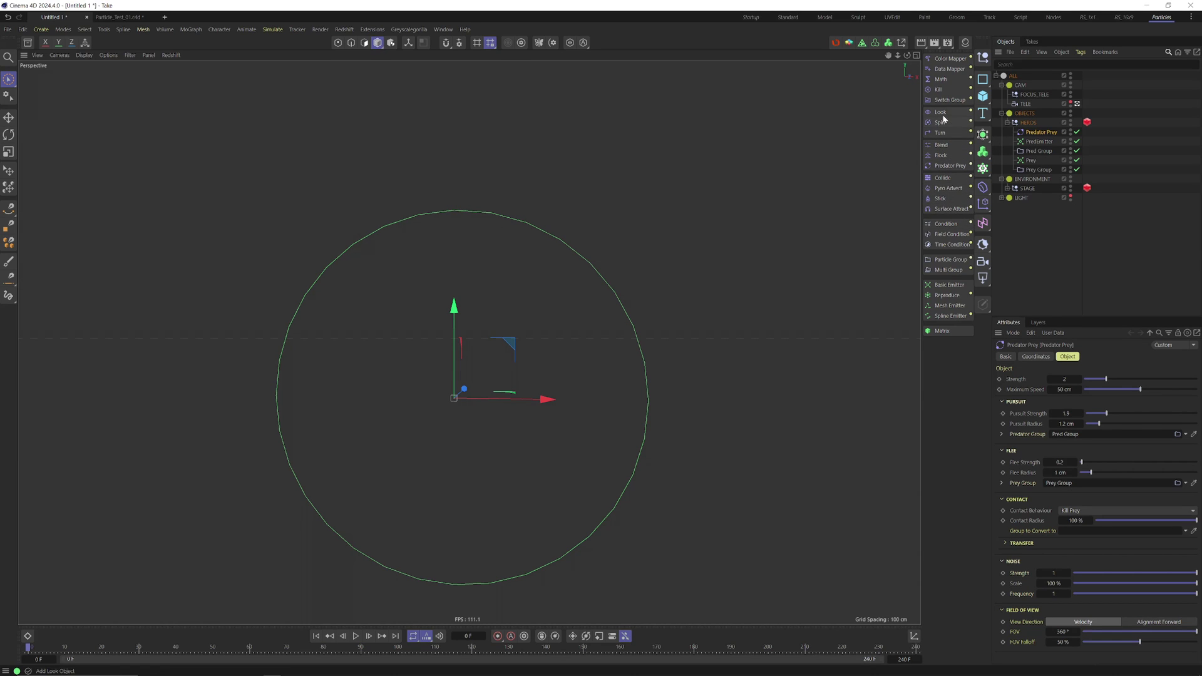
Add a Friction force, nest it under Prey Group, and set its Strength to 50
{"action": "left_click", "coordinate": [272, 29]}
{"action": "mouse_move", "coordinate": [285, 47]}
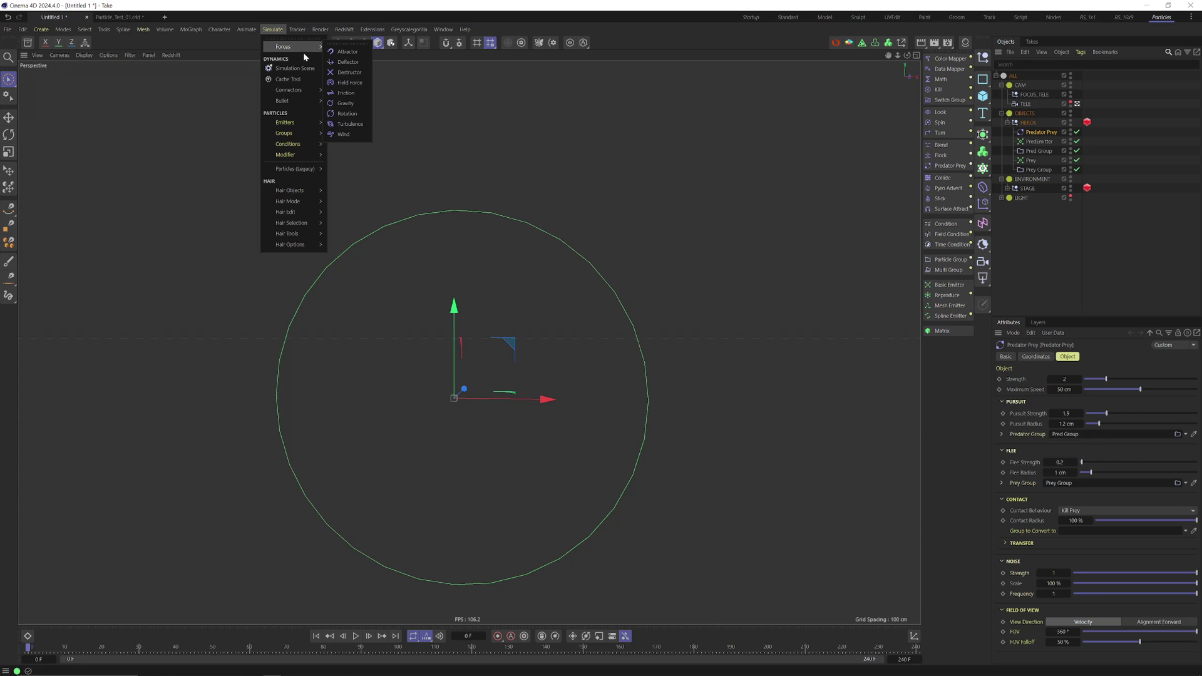
{"action": "left_click", "coordinate": [345, 93]}
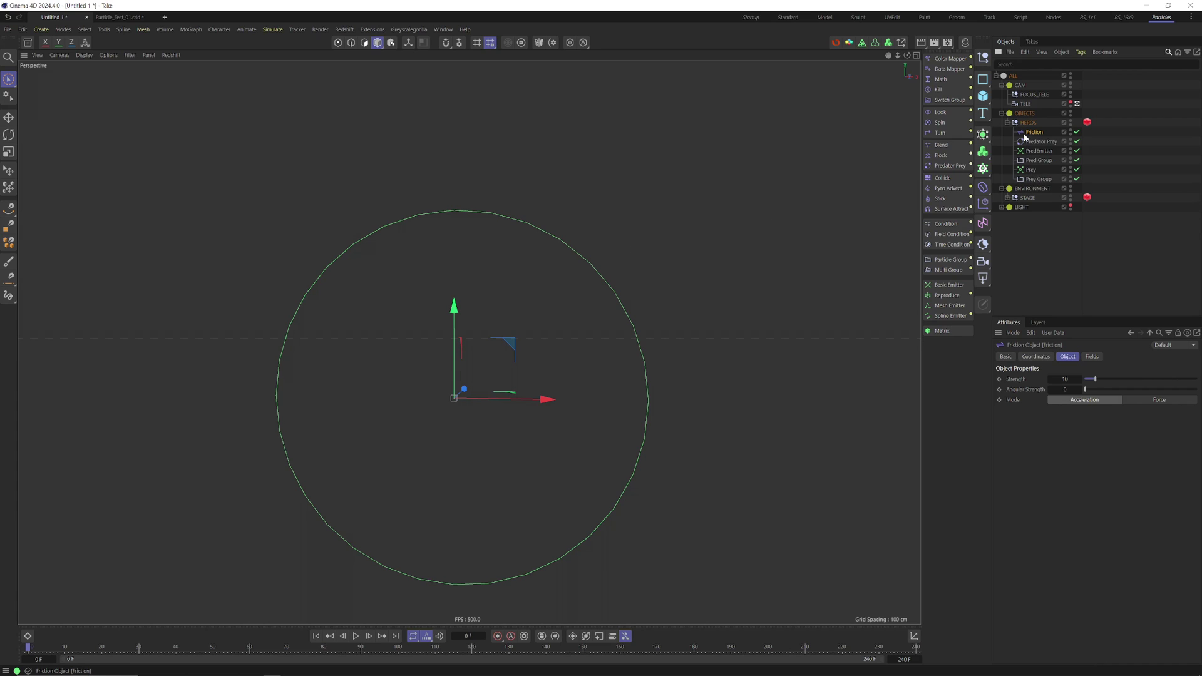
{"action": "left_click_drag", "start_coordinate": [1025, 137], "coordinate": [1039, 183]}
{"action": "key", "text": "Return"}
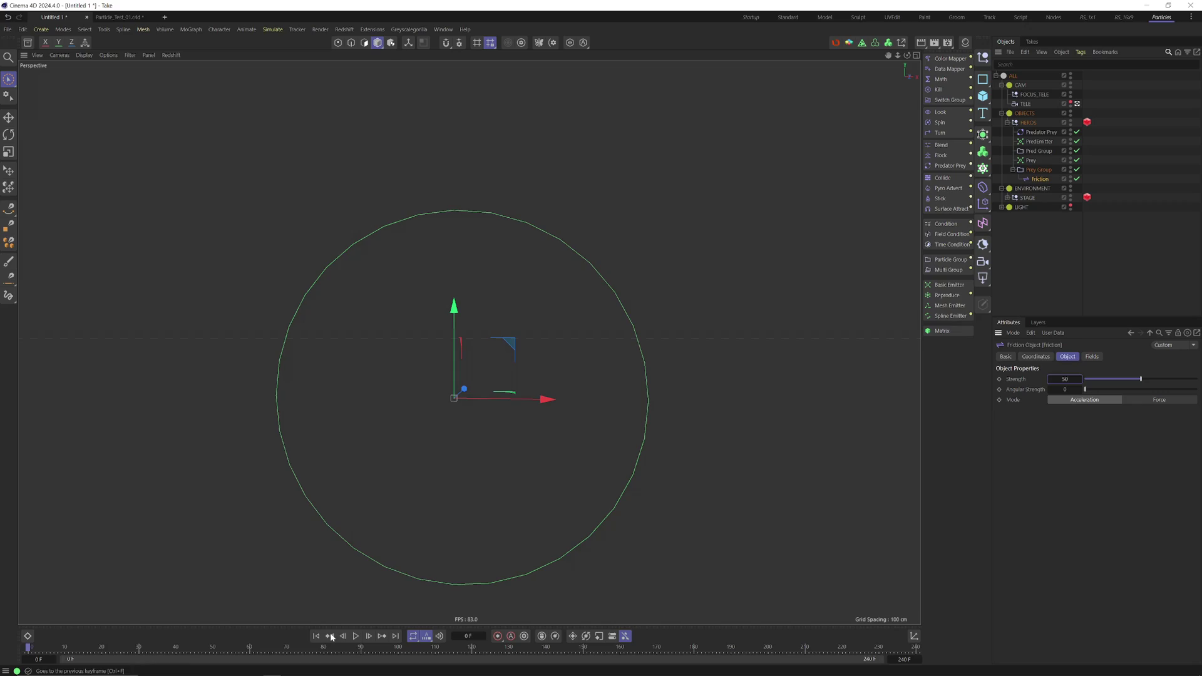
Play the simulation and set the Friction force's Strength to 2000 while it runs
{"action": "left_click", "coordinate": [355, 636]}
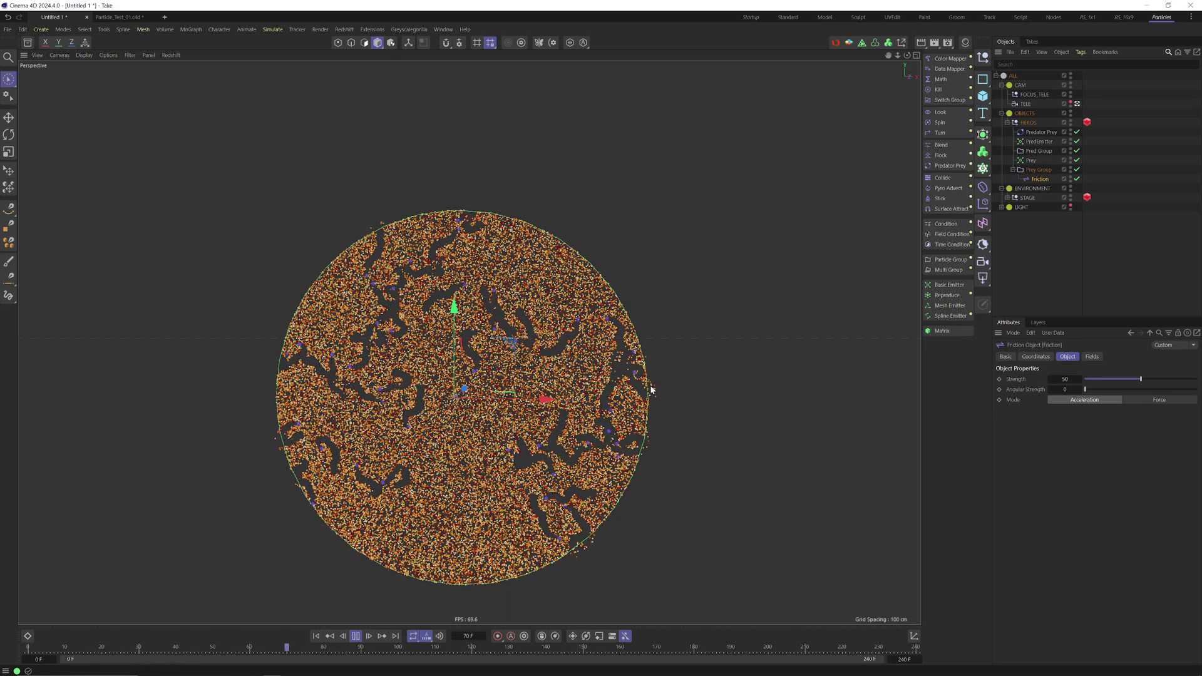
{"action": "double_click", "coordinate": [1064, 379]}
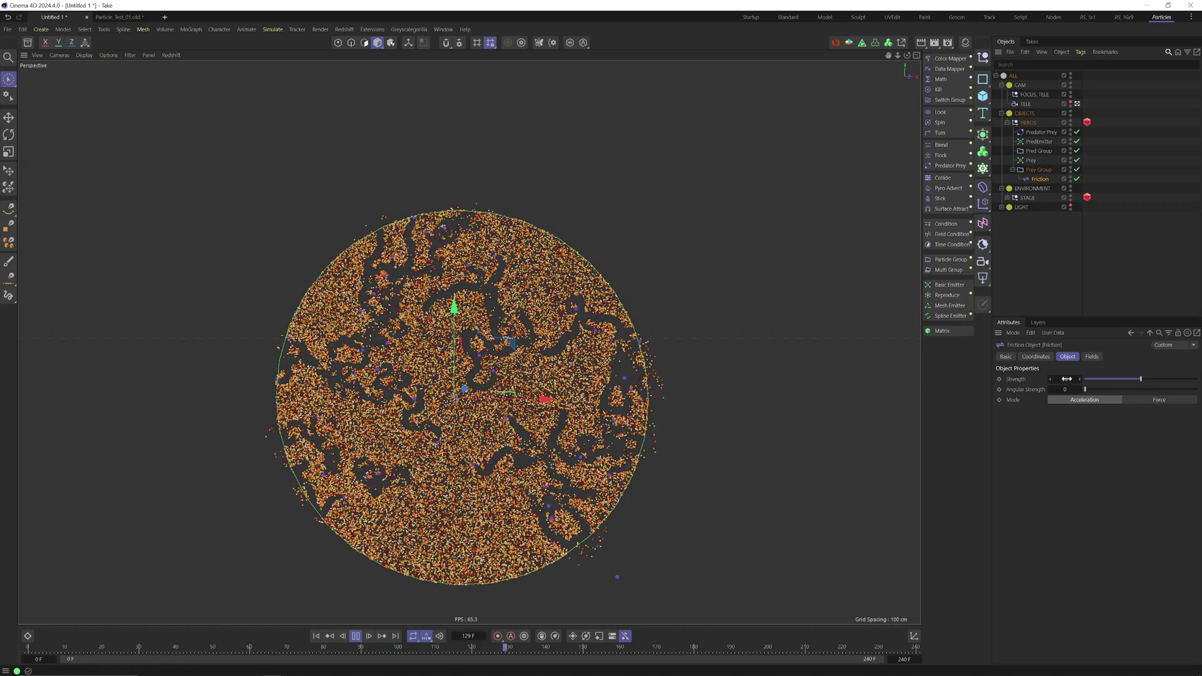
{"action": "type", "text": "2000"}
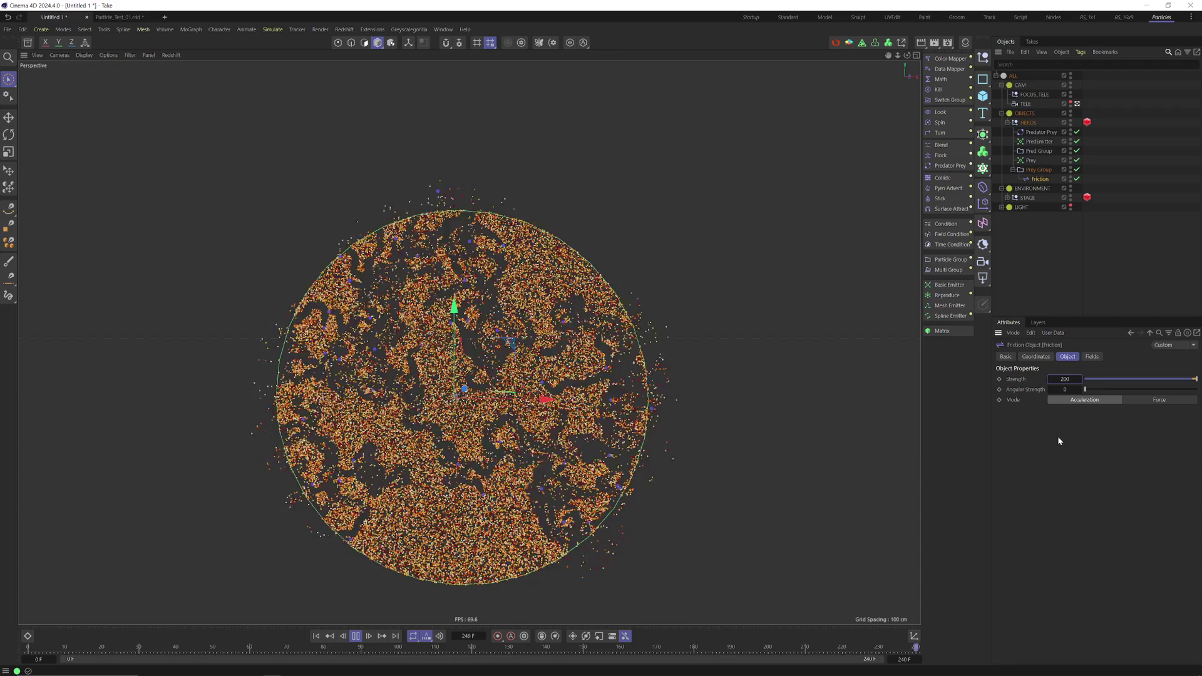
{"action": "key", "text": "Return"}
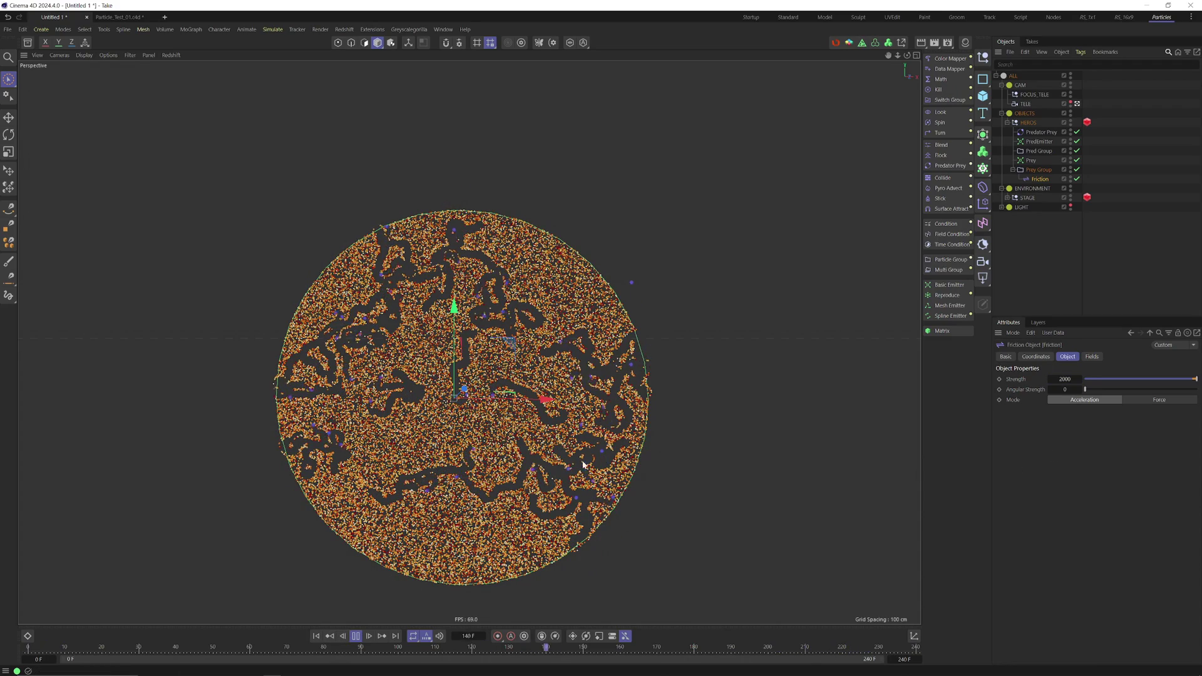
Set the Friction force's Strength to 1000 during playback, and rewind the simulation to frame 0
{"action": "double_click", "coordinate": [1056, 379]}
{"action": "type", "text": "1000"}
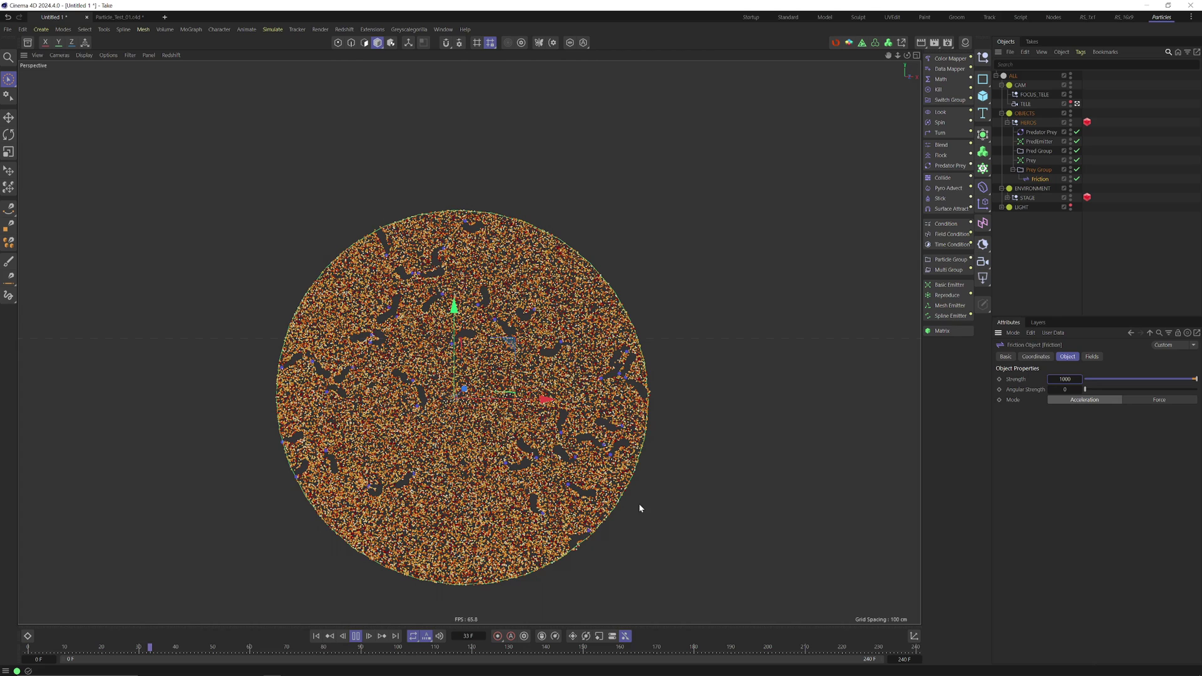
{"action": "key", "text": "shift+f"}
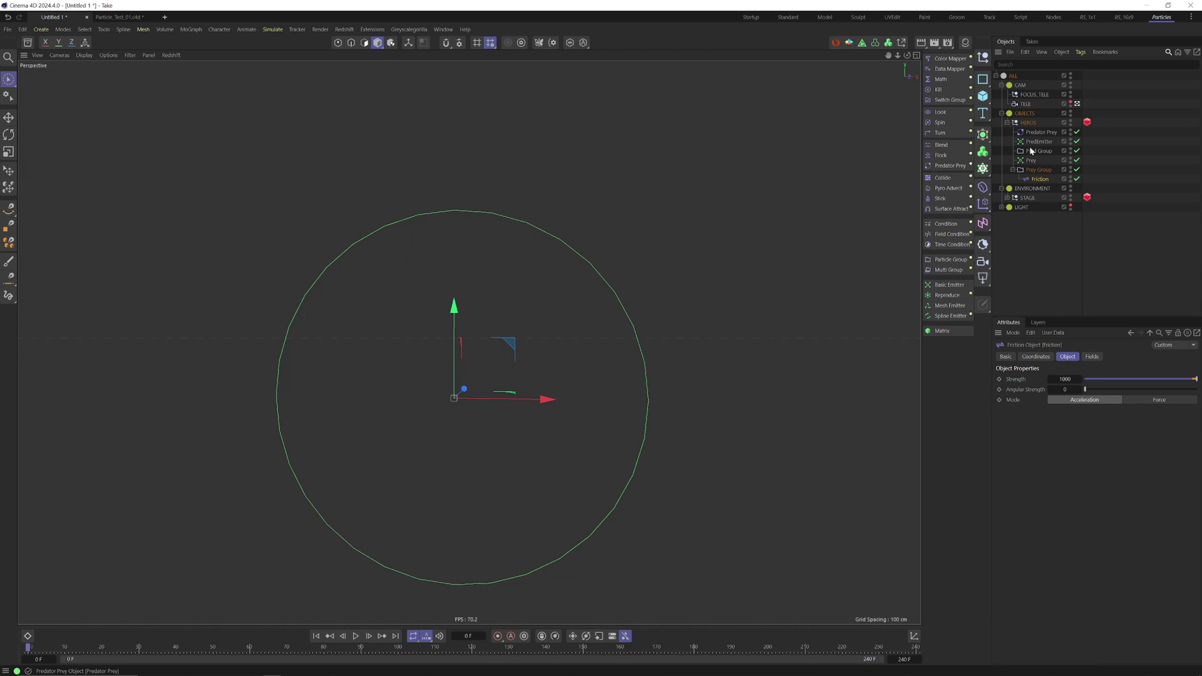
Switch the PredEmitter's emission mode to Constant with a rate of 4 per second, and play the simulation
{"action": "left_click", "coordinate": [1032, 143]}
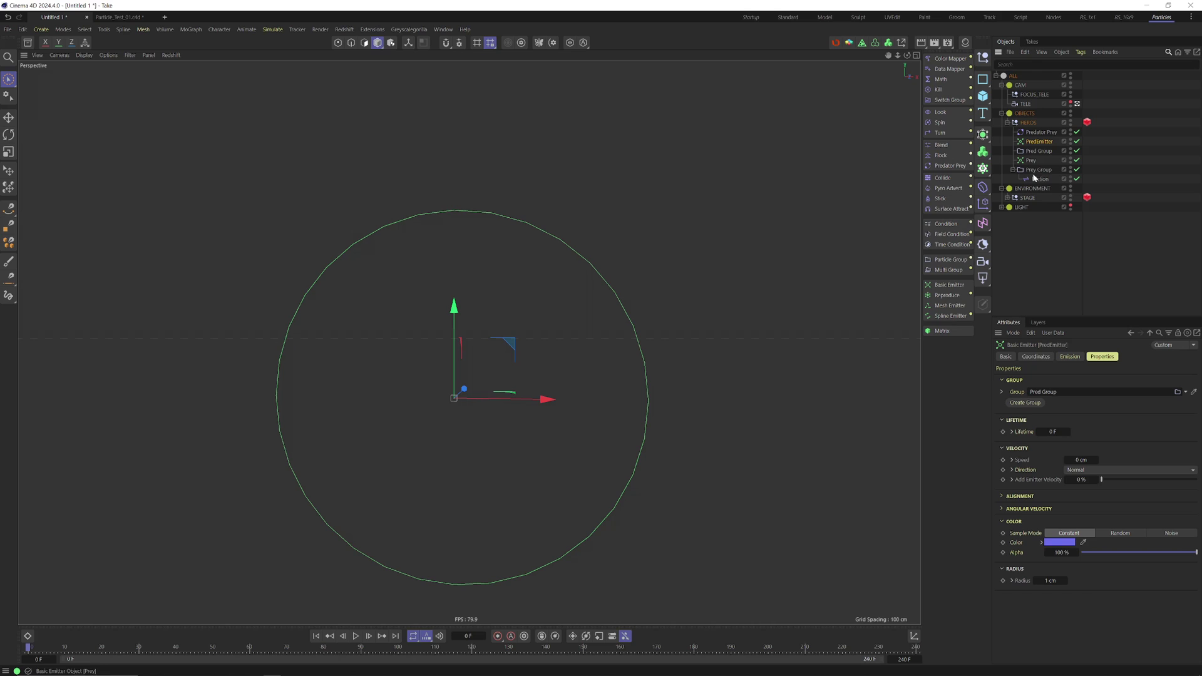
{"action": "left_click", "coordinate": [1069, 357]}
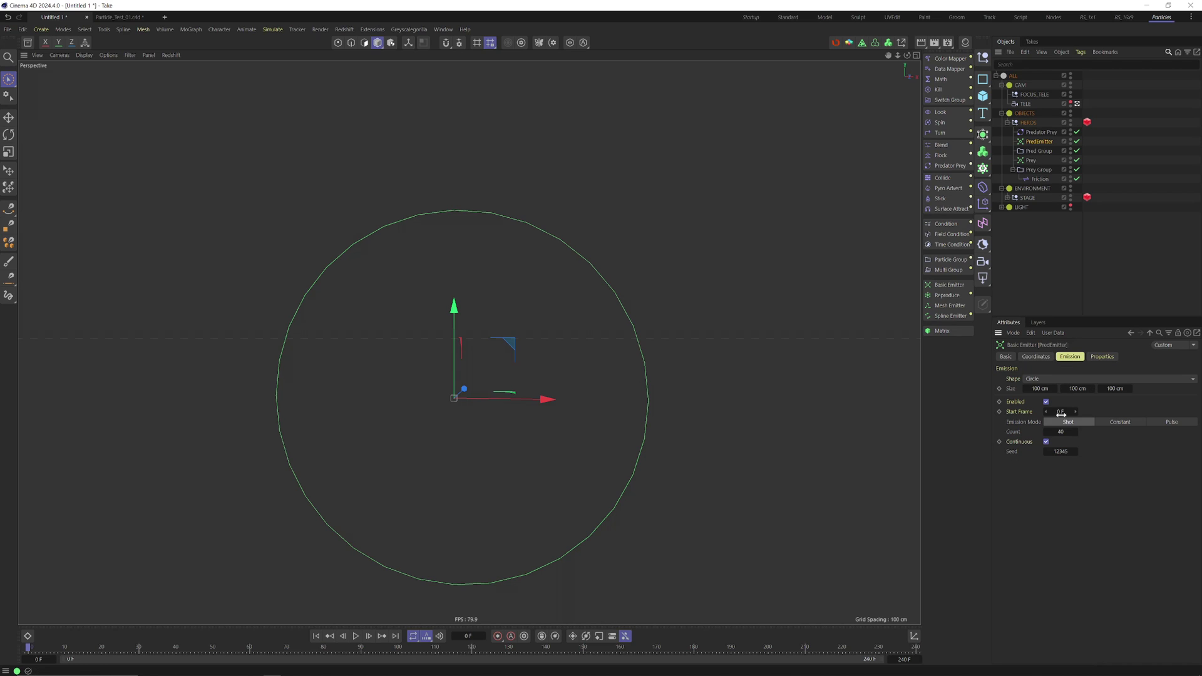
{"action": "left_click", "coordinate": [1118, 422]}
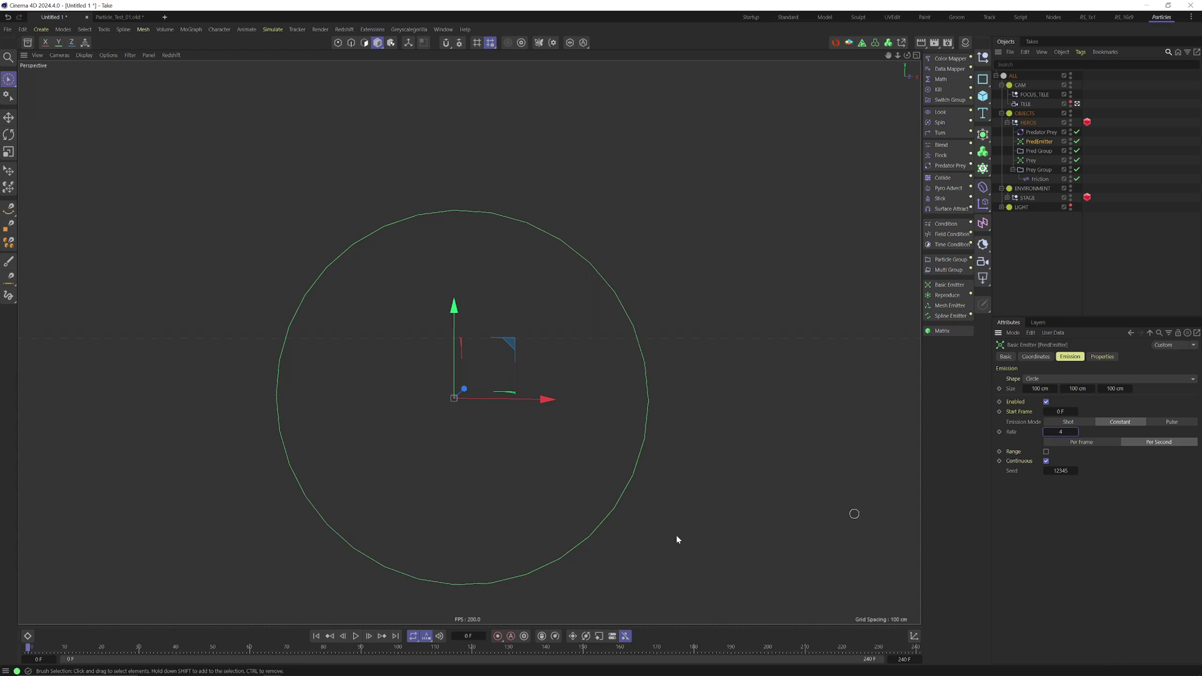
{"action": "left_click", "coordinate": [357, 636]}
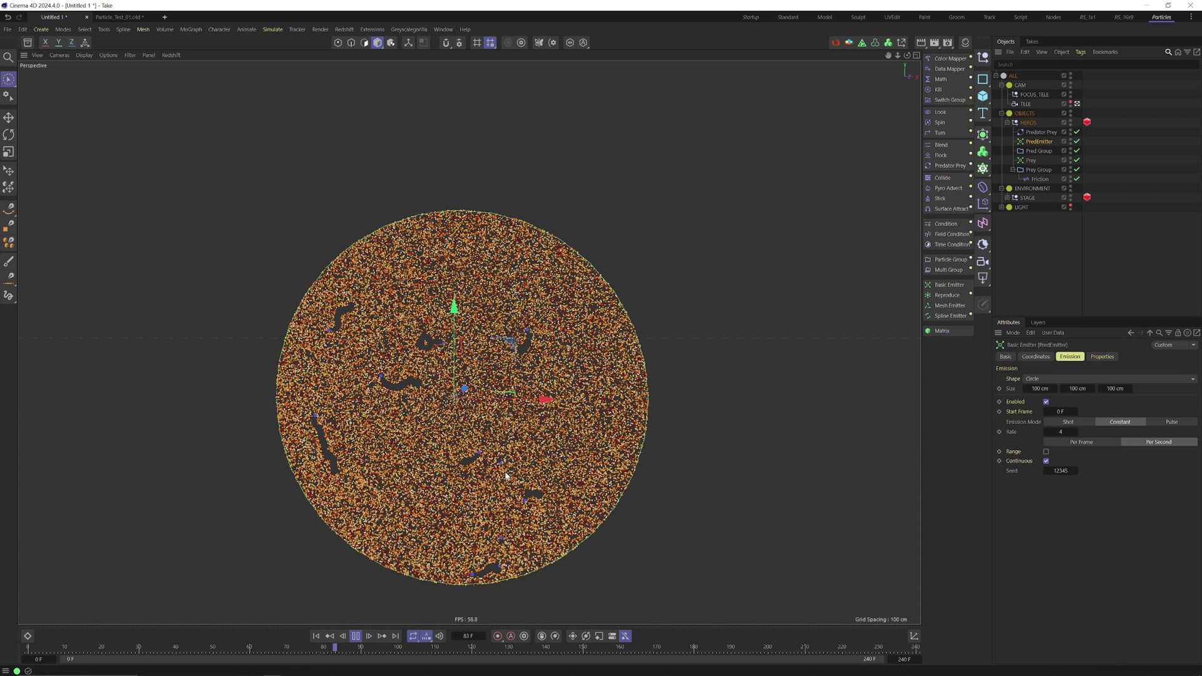
Stop playback, rewind to frame 0, and set the PredEmitter's emission rate to 6 per second
{"action": "left_click", "coordinate": [355, 635]}
{"action": "left_click", "coordinate": [316, 635]}
{"action": "left_click", "coordinate": [1059, 431]}
{"action": "type", "text": "6"}
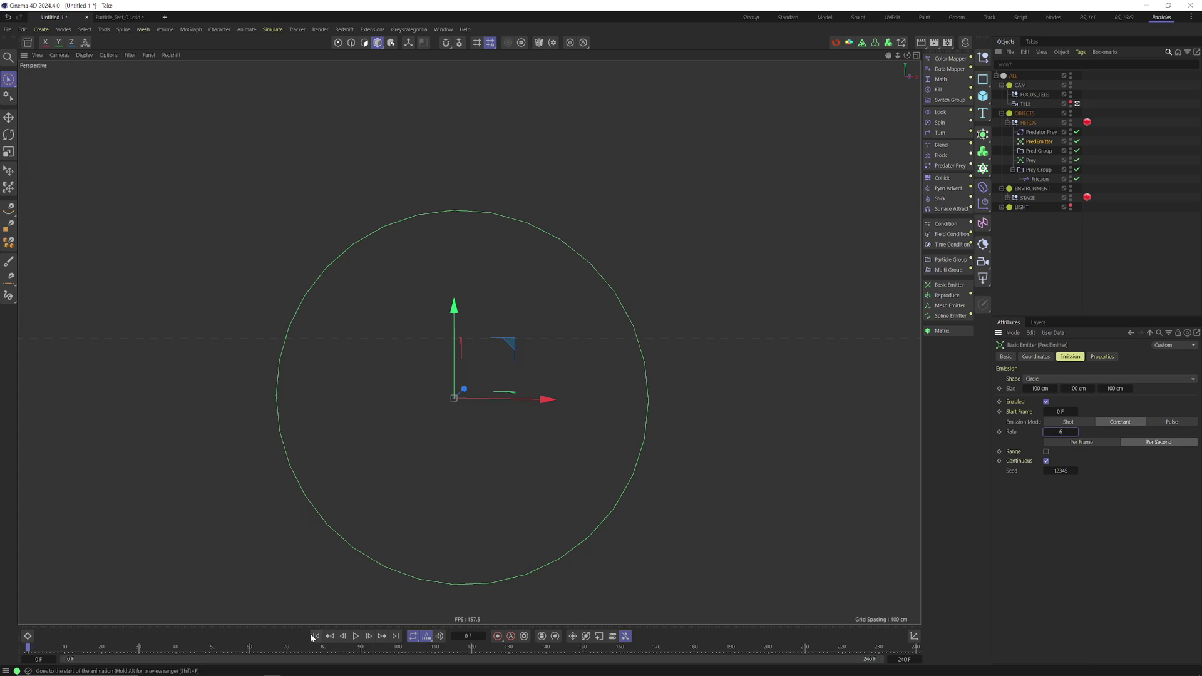
Set the Predator Prey modifier's Strength to 2 while the simulation plays, and rewind to frame 0
{"action": "left_click", "coordinate": [1040, 132]}
{"action": "left_click_drag", "start_coordinate": [1066, 381], "coordinate": [1089, 381]}
{"action": "key", "text": "F8"}
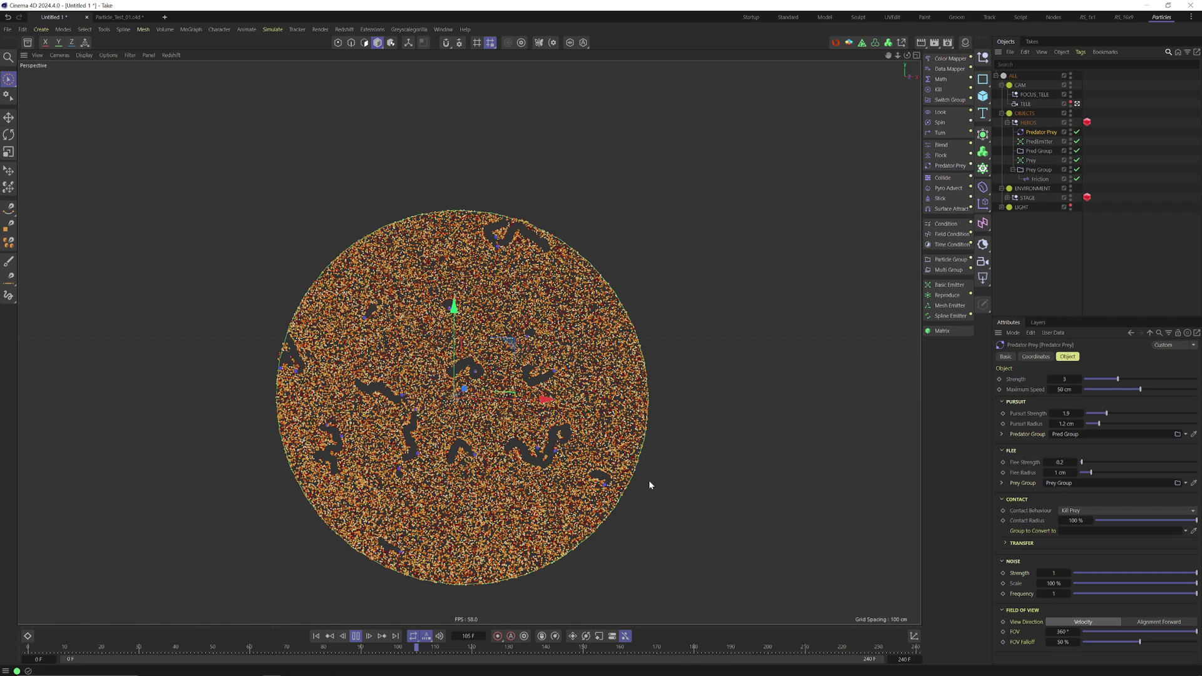
{"action": "left_click", "coordinate": [1065, 380]}
{"action": "type", "text": "2"}
{"action": "key", "text": "Tab"}
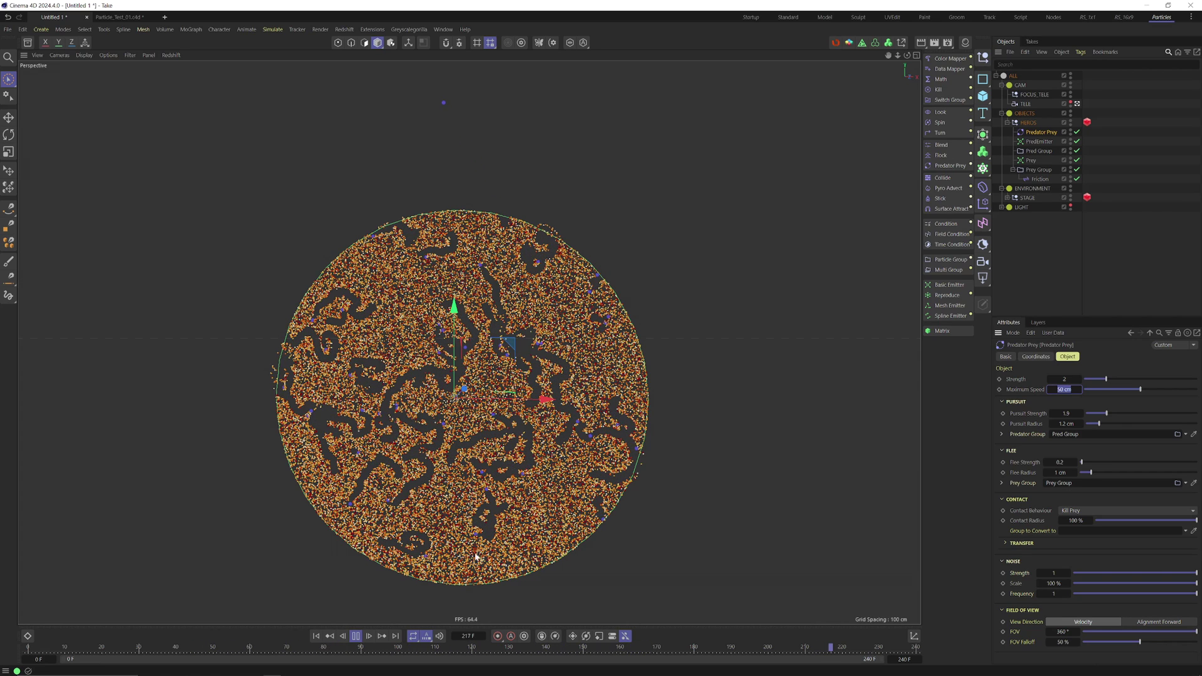
{"action": "left_click", "coordinate": [355, 636]}
{"action": "left_click", "coordinate": [312, 638]}
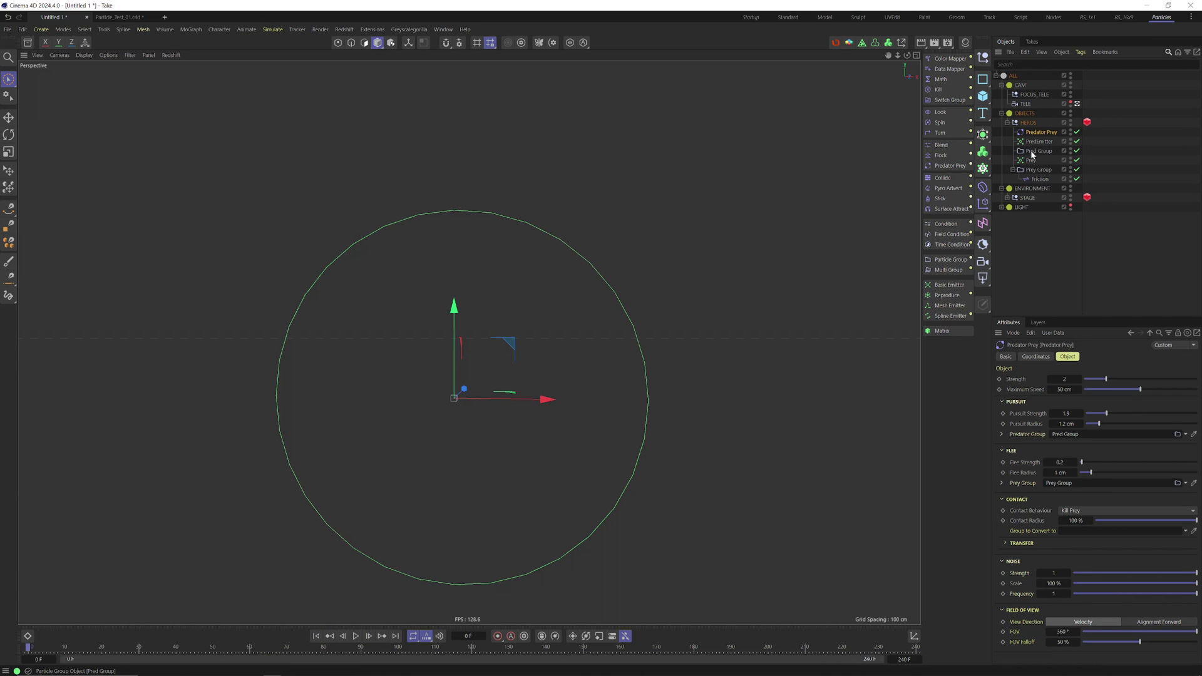
Add a Tracer linked to Pred Group and sweep an n-Side profile along its traced paths
{"action": "left_click", "coordinate": [1032, 152]}
{"action": "key", "text": "shift+c"}
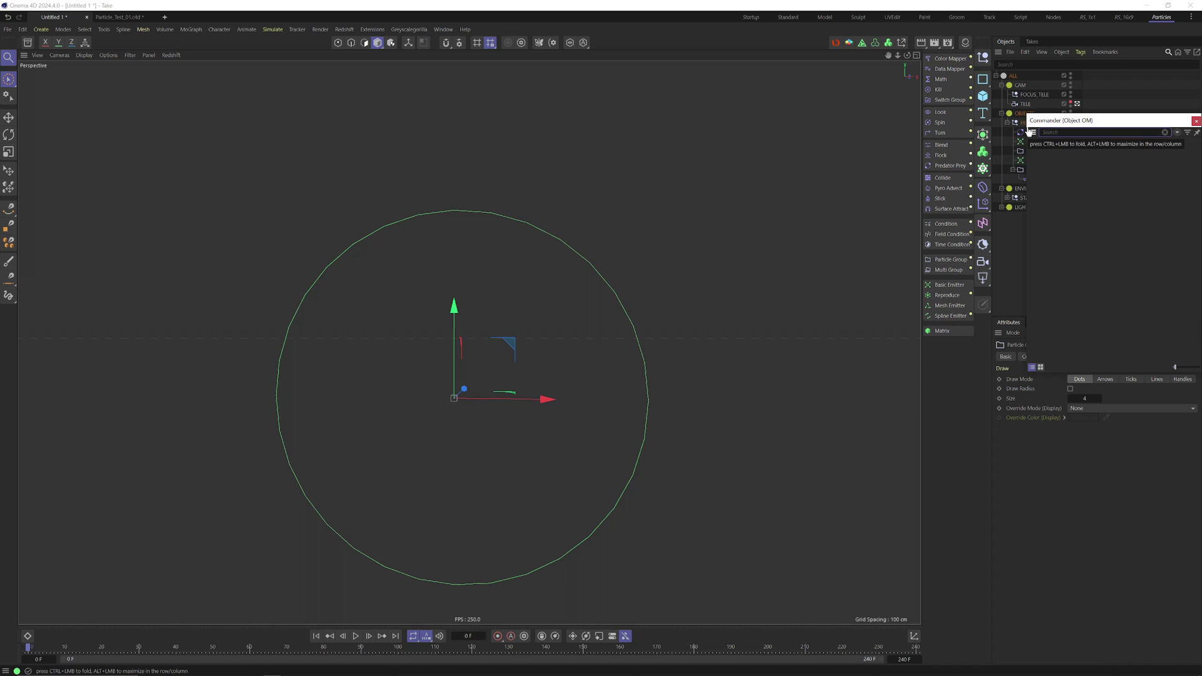
{"action": "type", "text": "tra"}
{"action": "key", "text": "Return"}
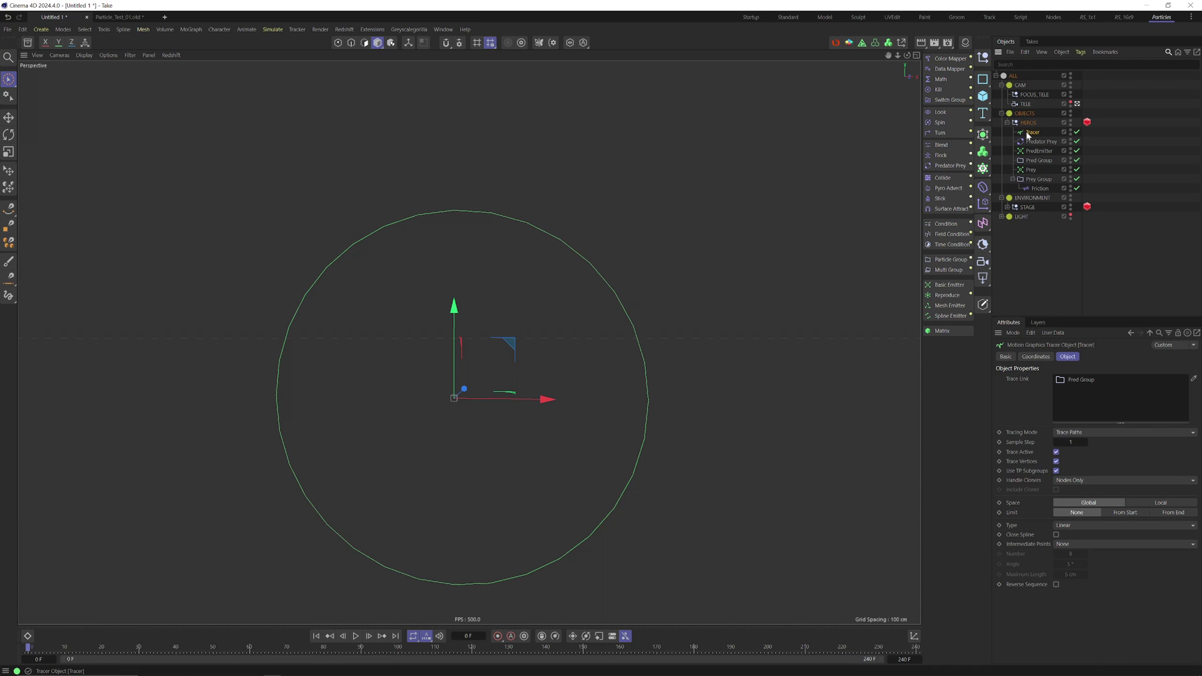
{"action": "key", "text": "shift+c"}
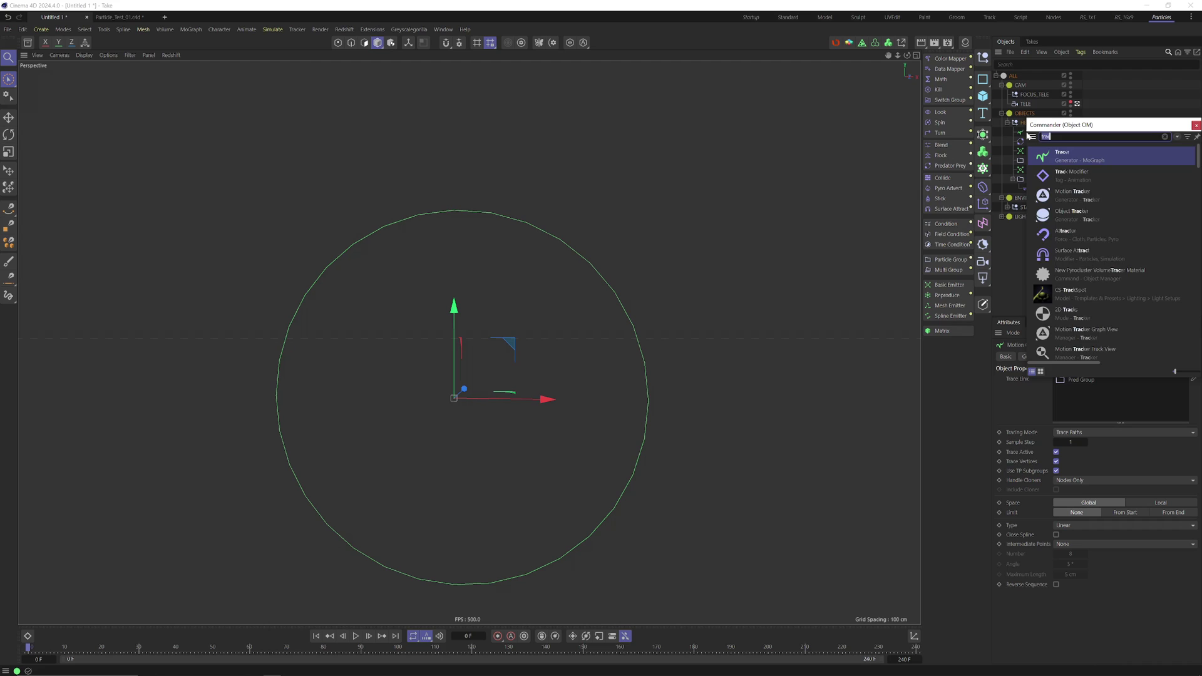
{"action": "type", "text": "swe"}
{"action": "left_click", "coordinate": [1063, 235]}
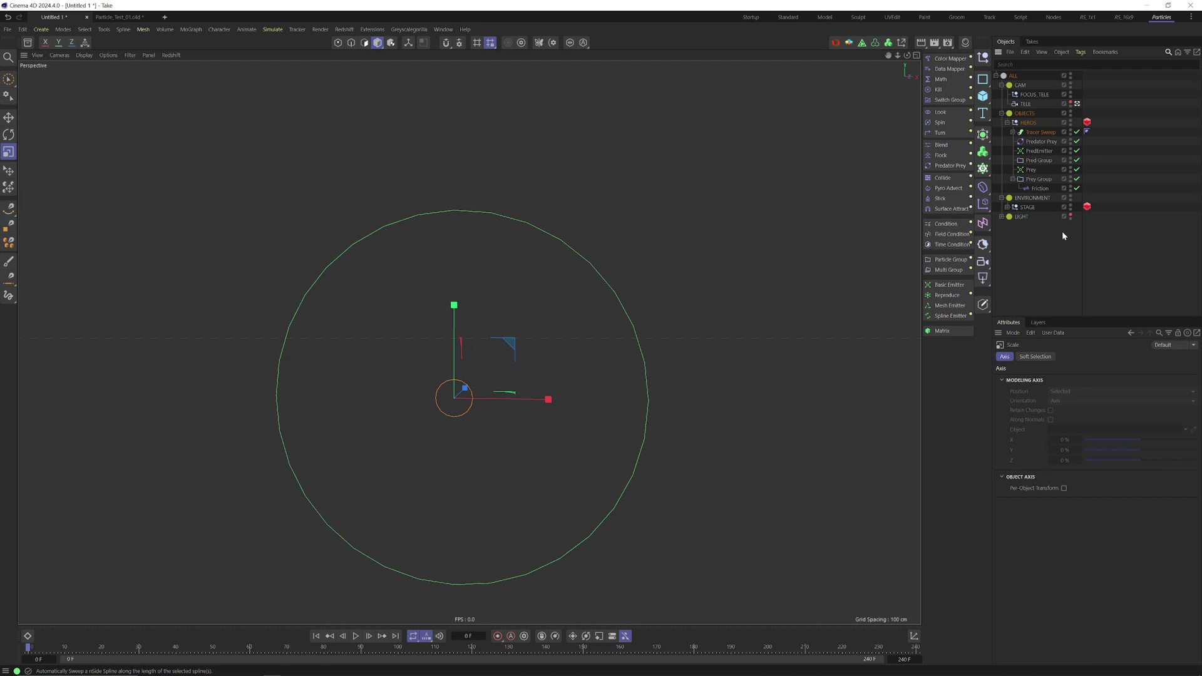
Play the simulation to frame 128 and set the radius of the Tracer Sweep's n-Side profile to 0.7 cm
{"action": "left_click", "coordinate": [1012, 132]}
{"action": "left_click", "coordinate": [1040, 141]}
{"action": "left_click", "coordinate": [1069, 379]}
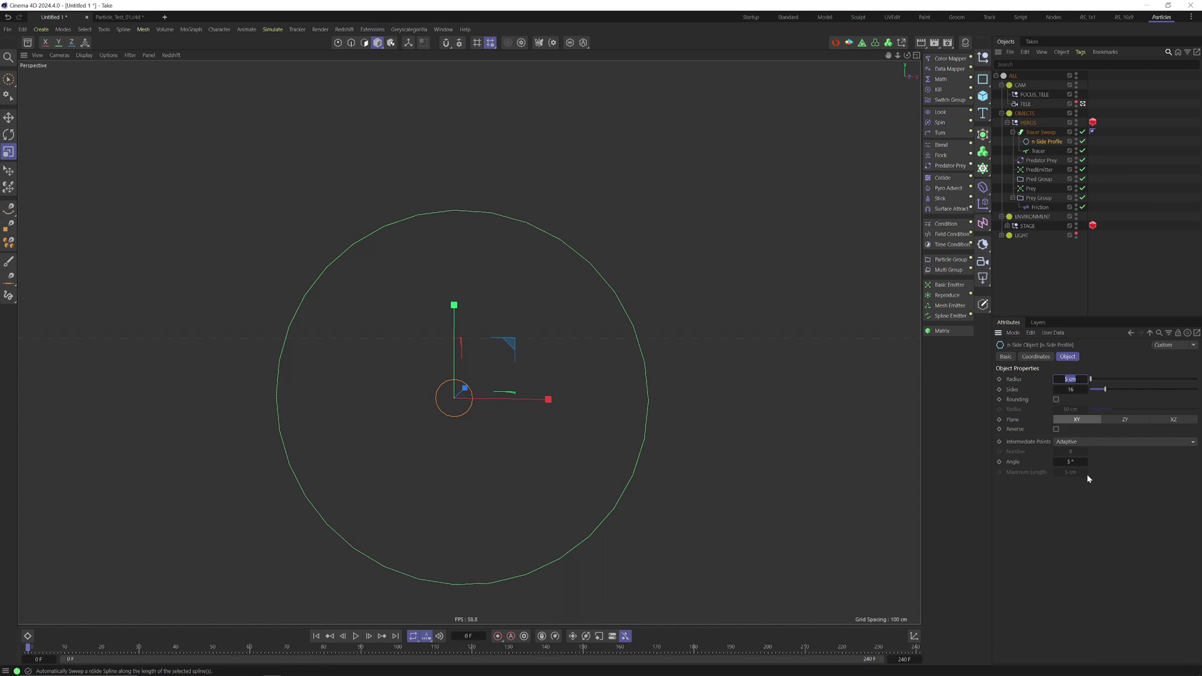
{"action": "left_click", "coordinate": [355, 636]}
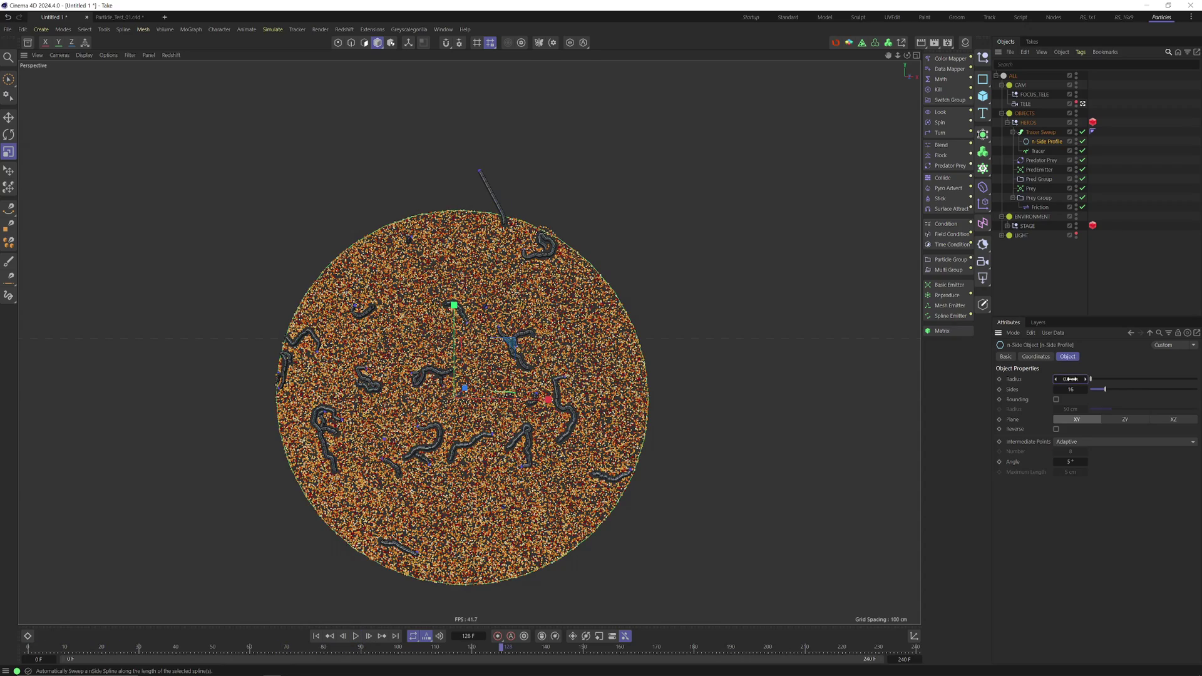
{"action": "type", "text": "0.7"}
{"action": "key", "text": "Return"}
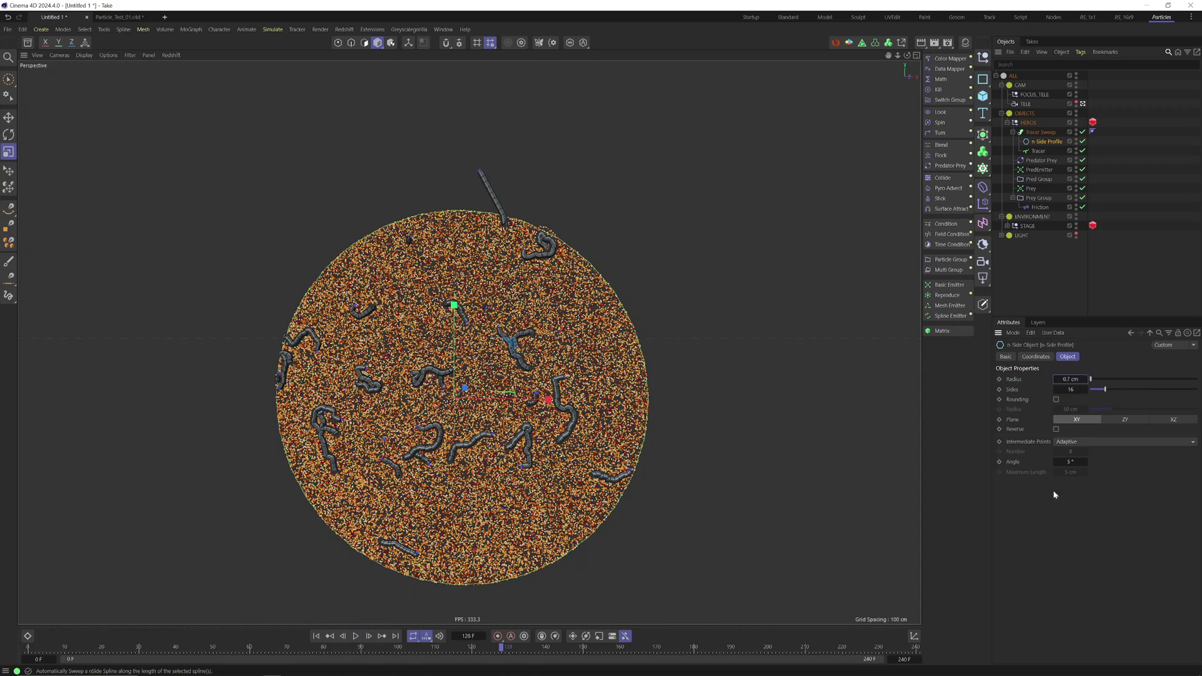
Shape the Tracer Sweep's Scale curve to rise smoothly from zero to full size, tapering the tails of the trails
{"action": "scroll", "coordinate": [541, 299], "scroll_direction": "up", "scroll_amount": 8}
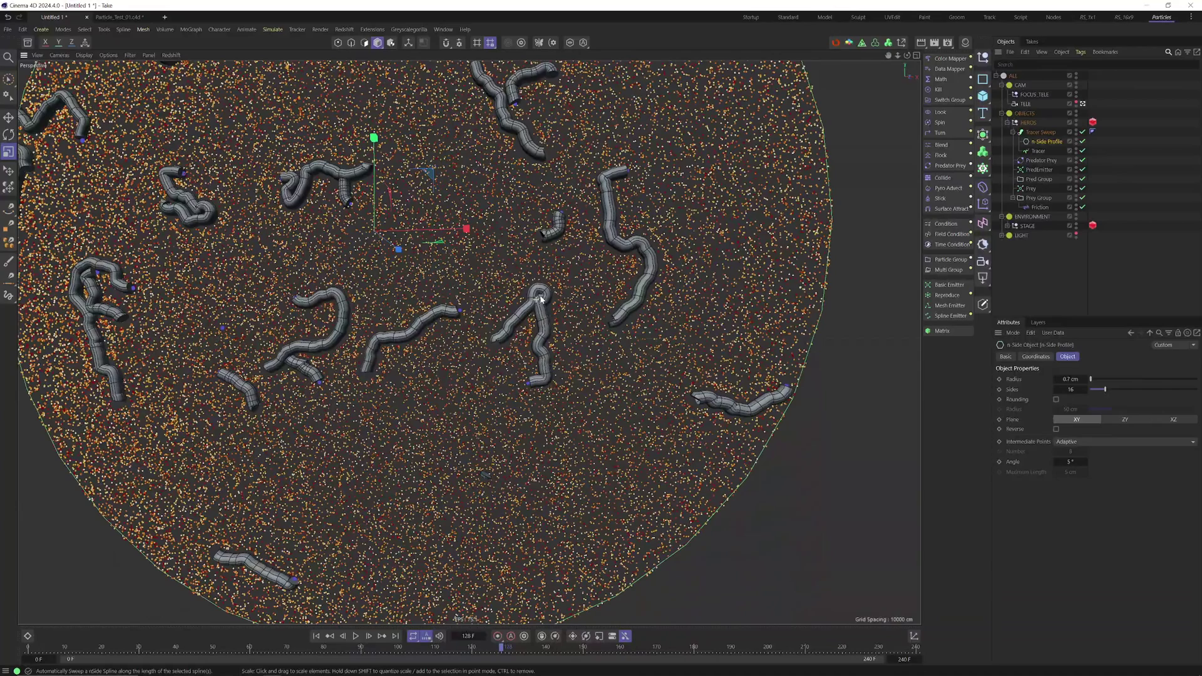
{"action": "left_click", "coordinate": [501, 341]}
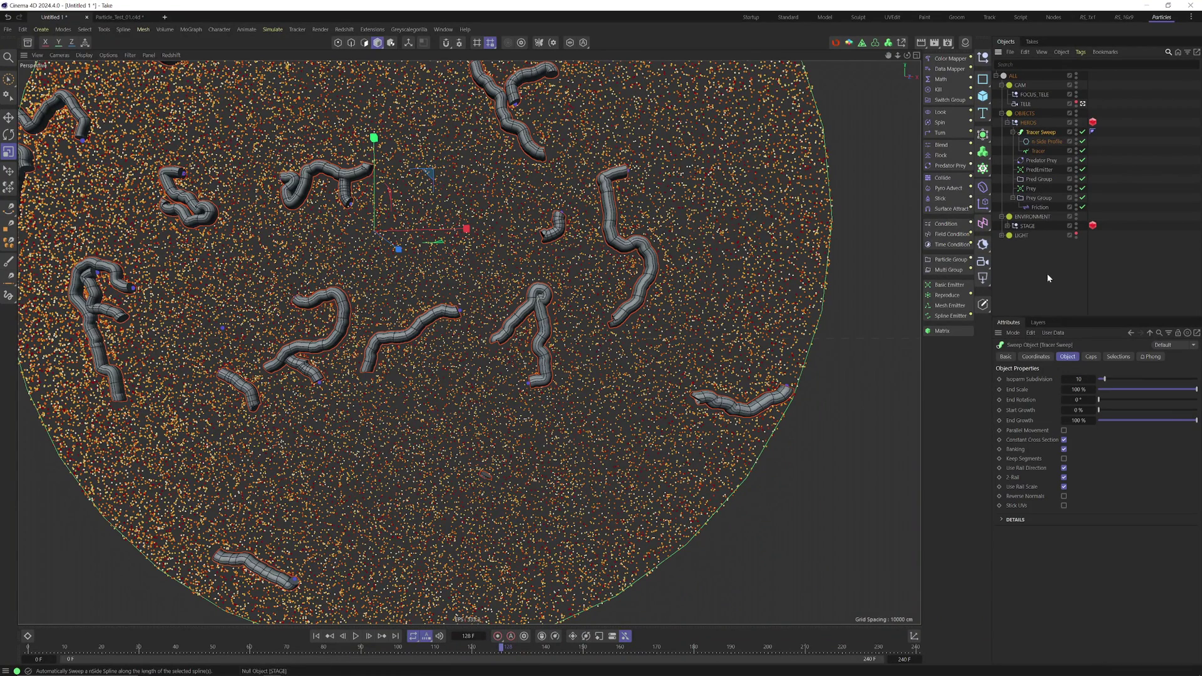
{"action": "left_click", "coordinate": [1004, 521]}
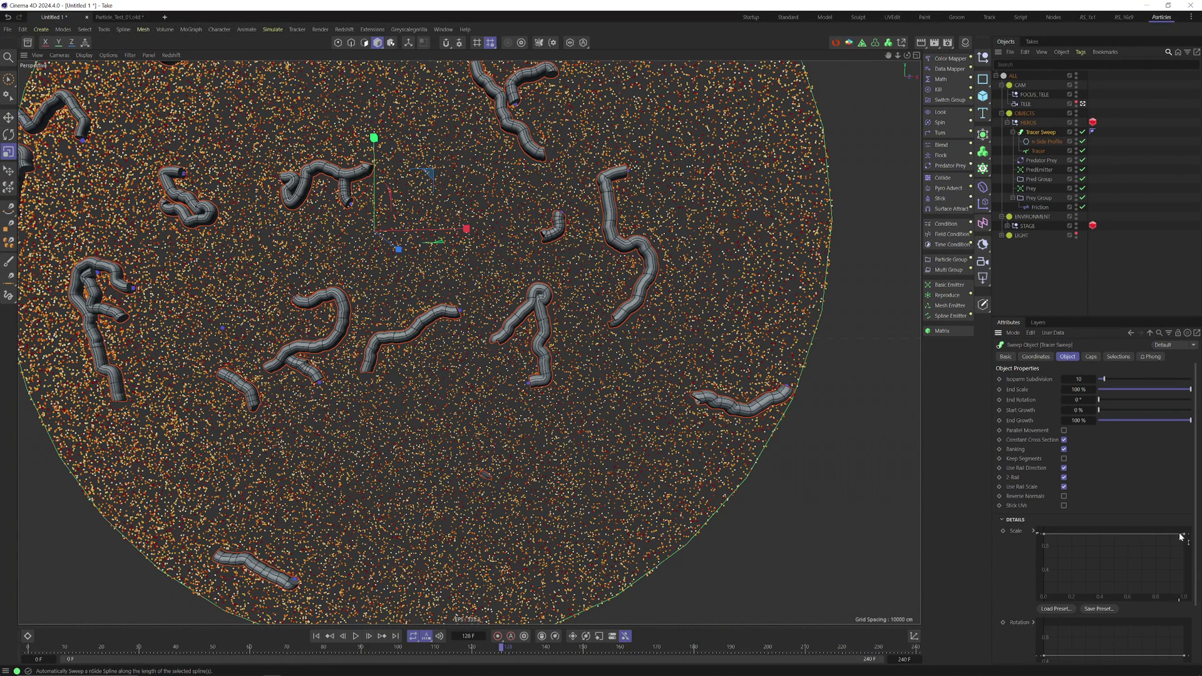
{"action": "left_click_drag", "start_coordinate": [1181, 536], "coordinate": [1166, 534]}
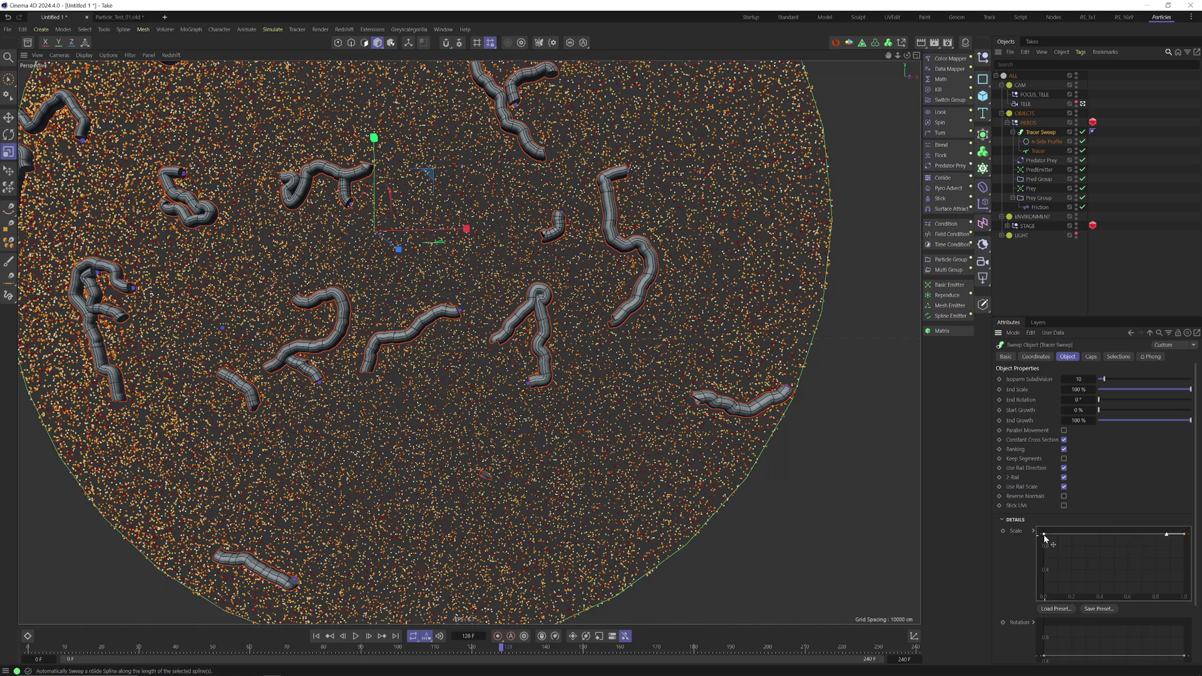
{"action": "left_click_drag", "start_coordinate": [1044, 535], "coordinate": [1063, 552]}
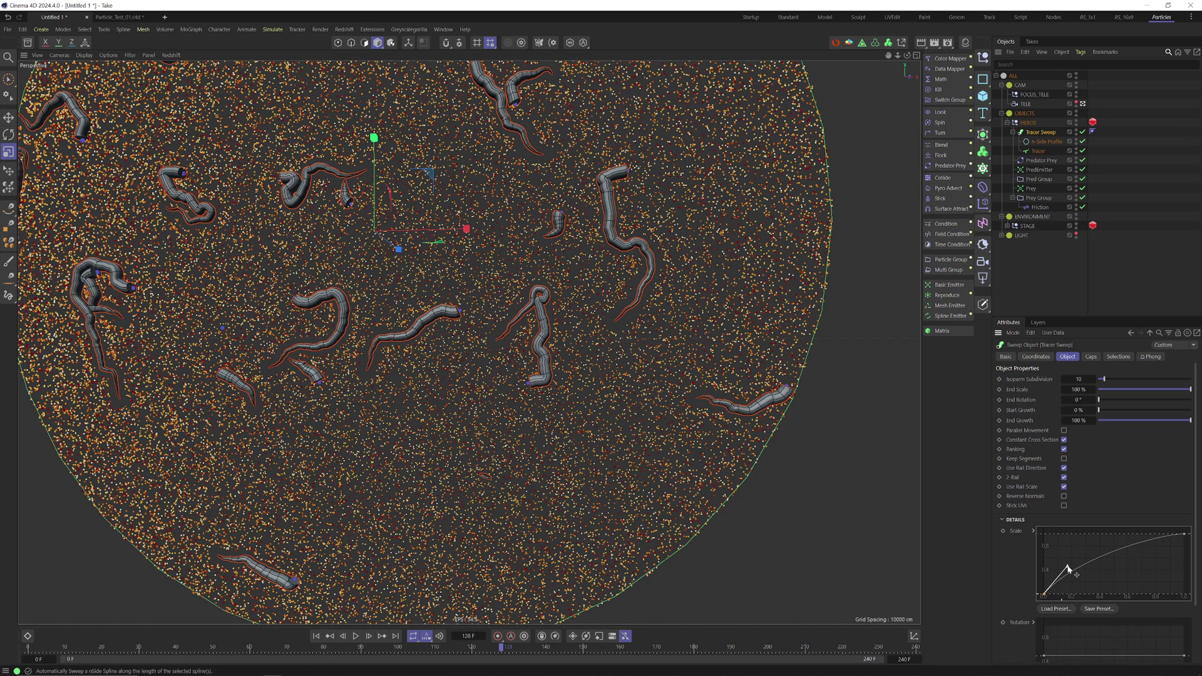
Switch the viewport's line display to wireframe and inspect the Tracer Sweep's mesh density and caps settings
{"action": "left_click", "coordinate": [107, 55]}
{"action": "mouse_move", "coordinate": [86, 56]}
{"action": "left_click", "coordinate": [103, 183]}
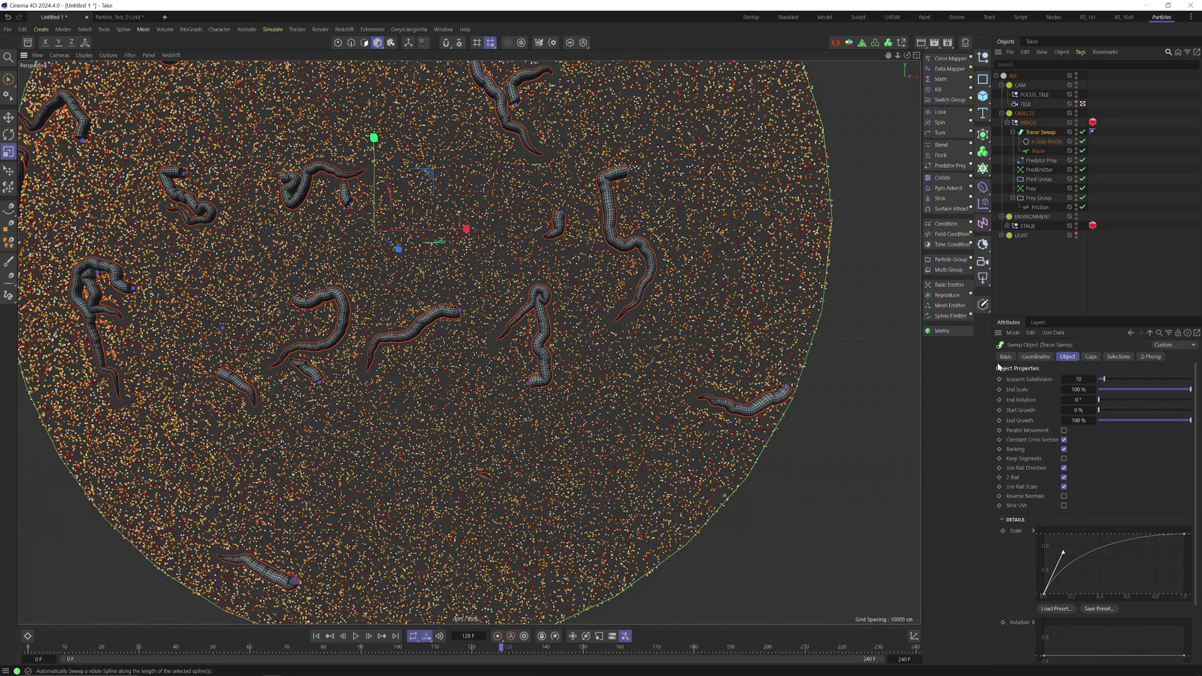
{"action": "scroll", "coordinate": [768, 386], "scroll_direction": "up", "scroll_amount": 7}
{"action": "left_click", "coordinate": [1090, 358]}
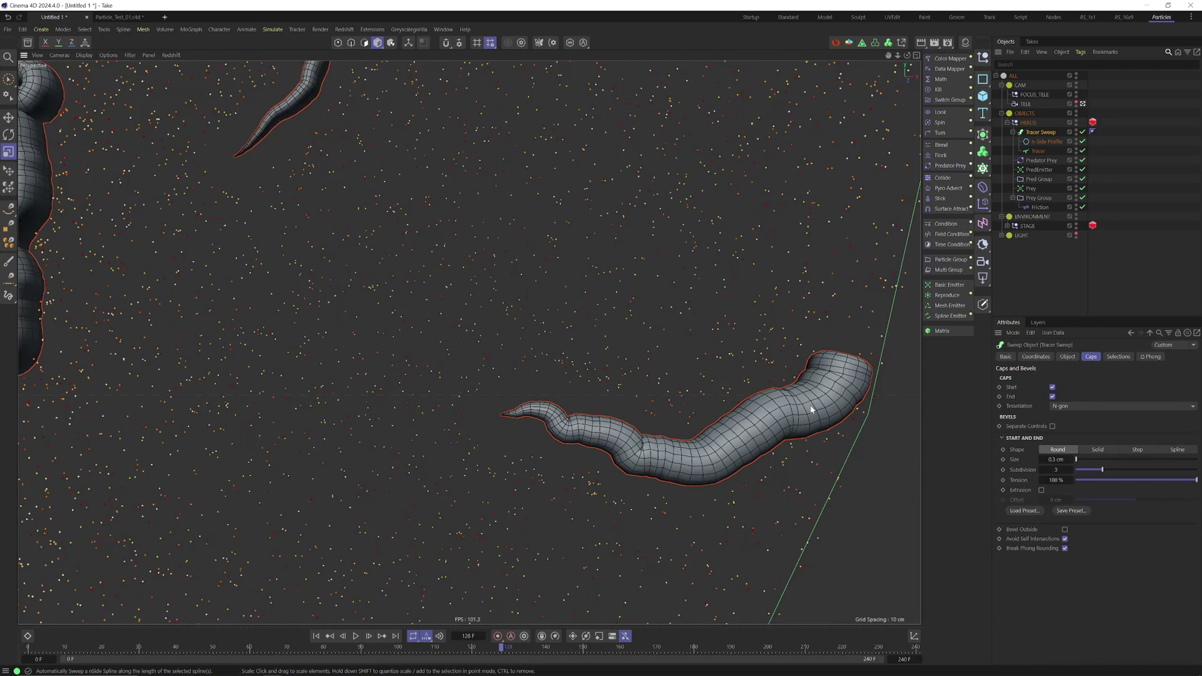
{"action": "scroll", "coordinate": [765, 381], "scroll_direction": "down", "scroll_amount": 8}
{"action": "left_click_drag", "start_coordinate": [730, 389], "coordinate": [657, 288], "text": "alt"}
{"action": "scroll", "coordinate": [657, 288], "scroll_direction": "down", "scroll_amount": 5}
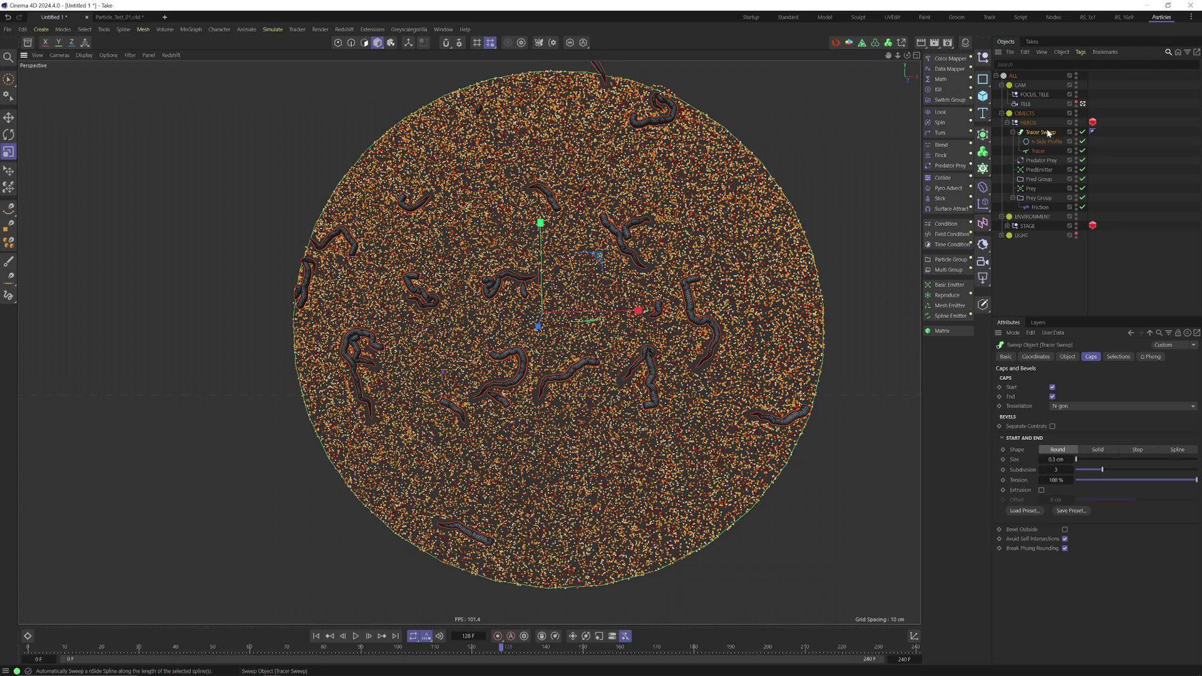
Give the Tracer Sweep a custom blue-violet display color, and deselect it
{"action": "left_click", "coordinate": [1005, 356]}
{"action": "left_click", "coordinate": [1059, 445]}
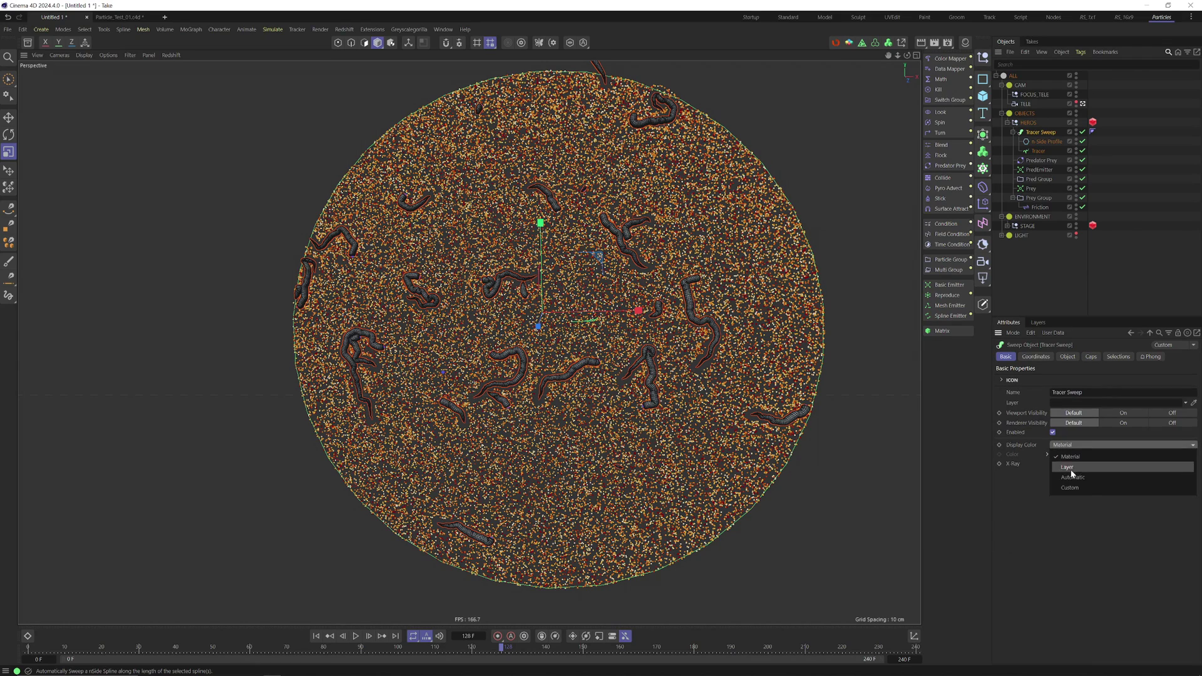
{"action": "left_click", "coordinate": [1068, 487]}
{"action": "left_click", "coordinate": [1066, 454]}
{"action": "left_click", "coordinate": [1134, 557]}
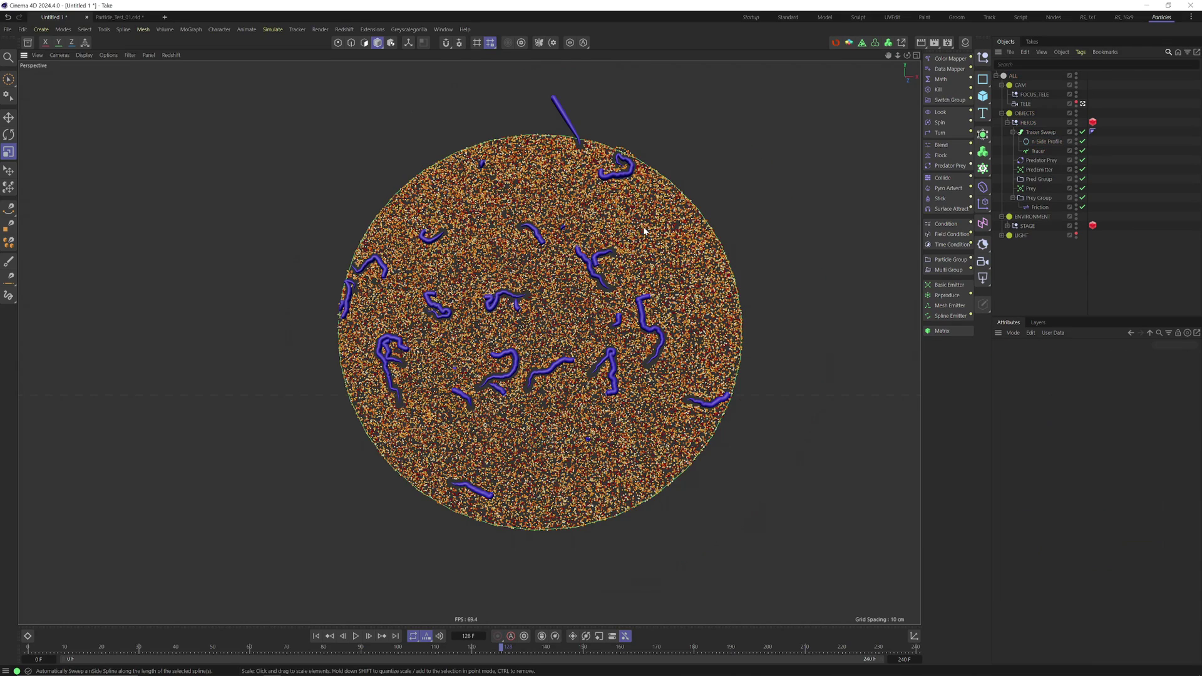
Save the scene as S8_Pred_PRay_Patreon_01.c4d, play the simulation, and stop it at frame 159
{"action": "key", "text": "ctrl+s"}
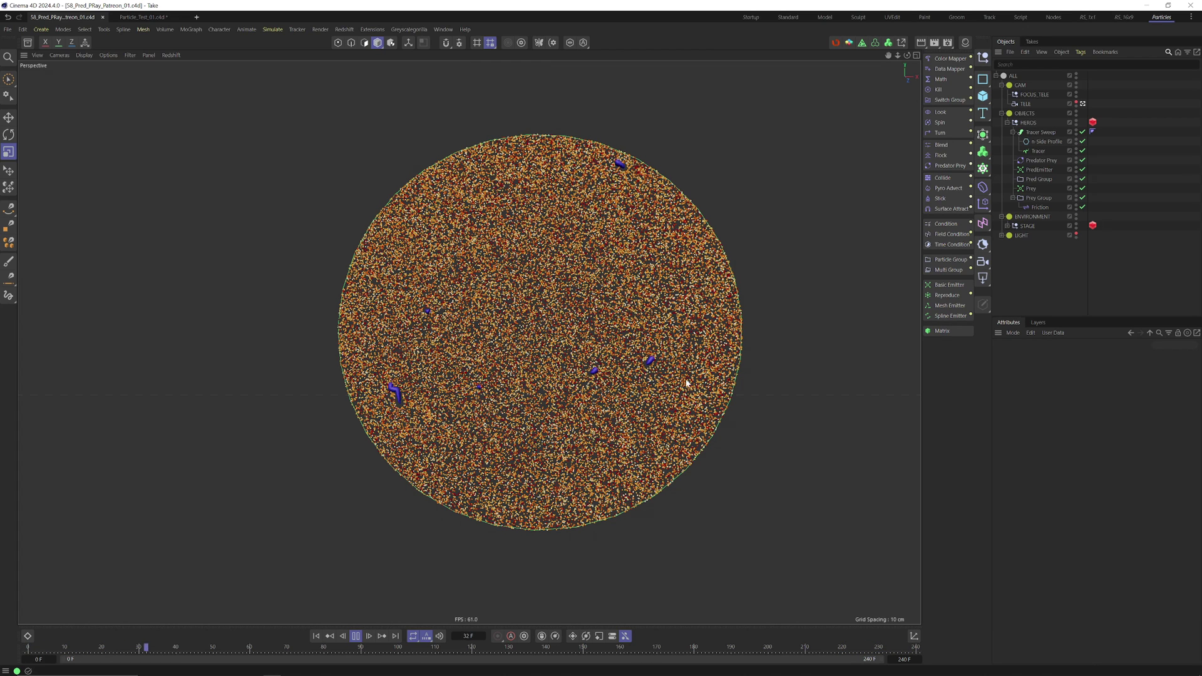
{"action": "left_click", "coordinate": [356, 636]}
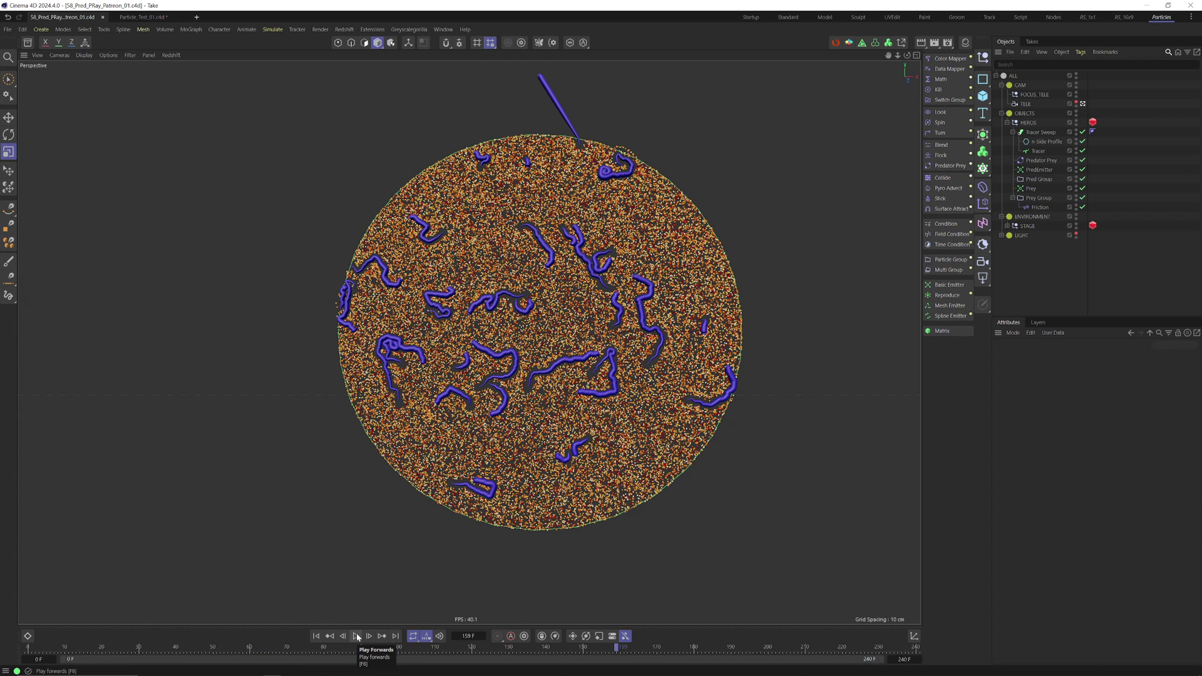